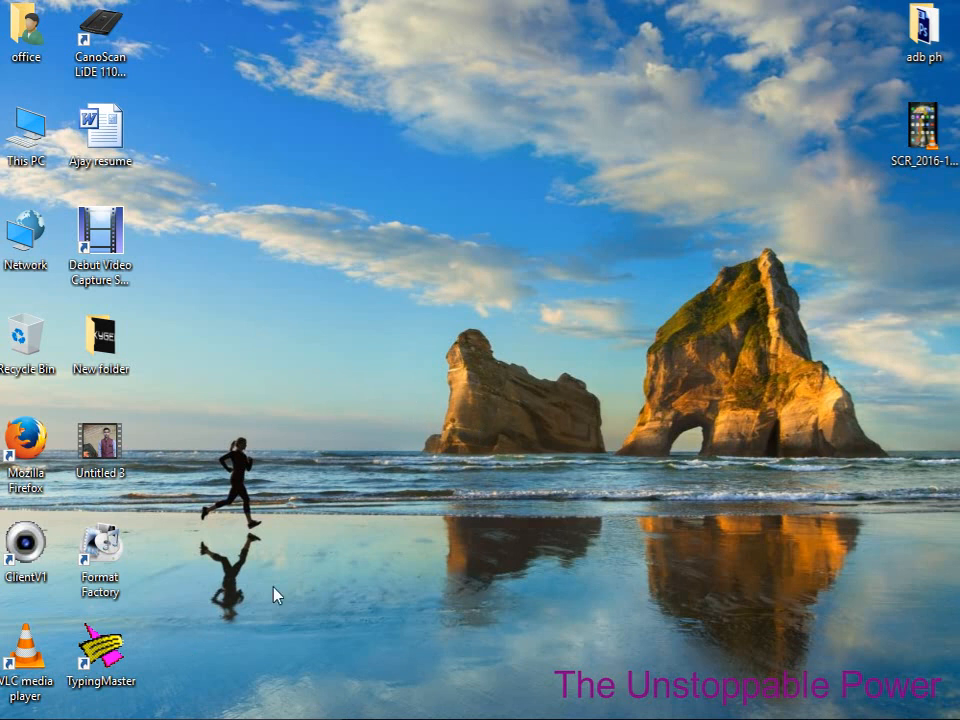
Search Windows for "run" and launch the Run desktop app
left_click(20, 718)
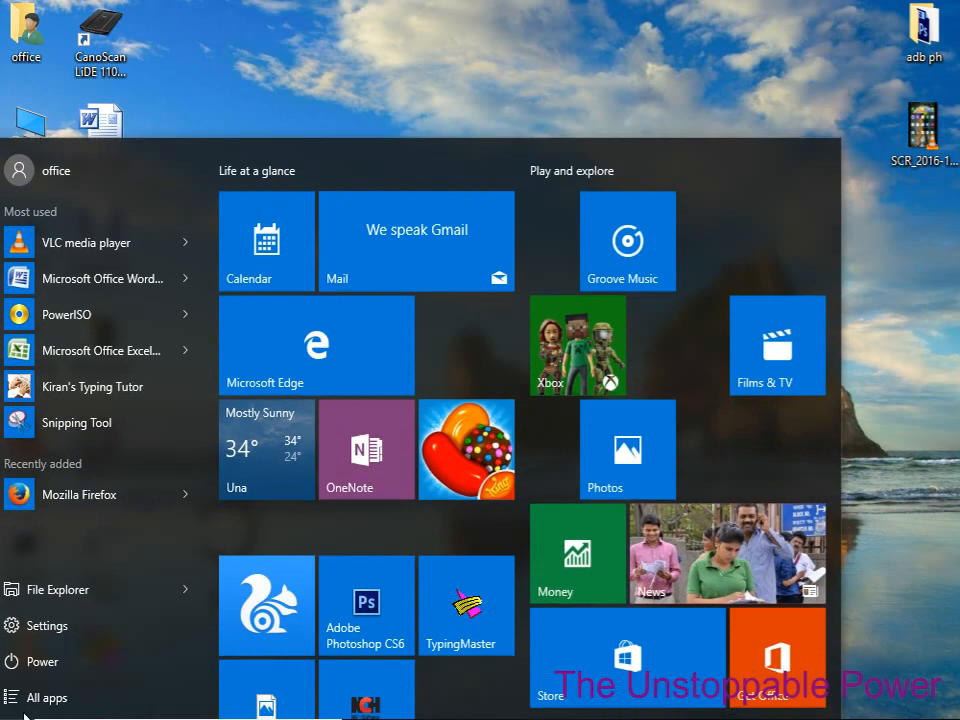
left_click(140, 718)
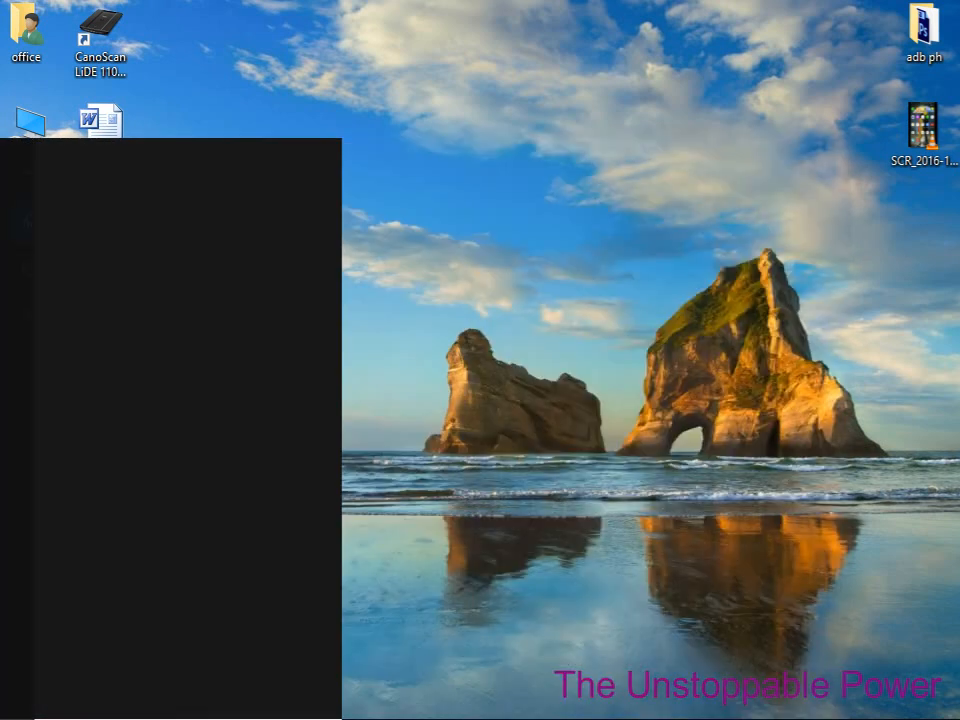
type("run")
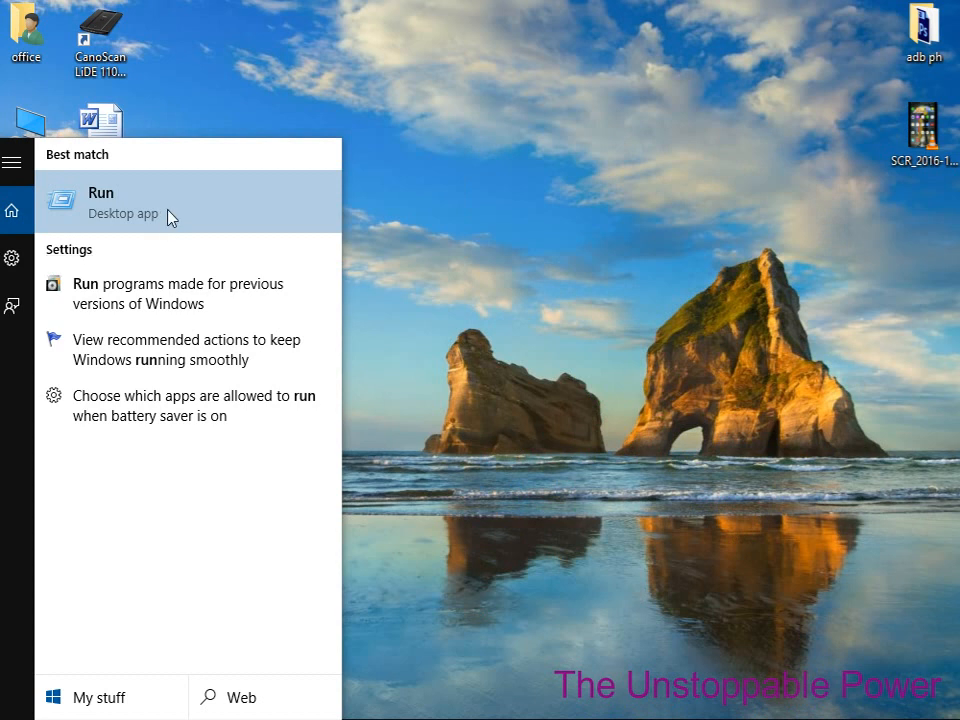
left_click(169, 214)
Open the user's local Temp folder by running %temp%
left_click(281, 611)
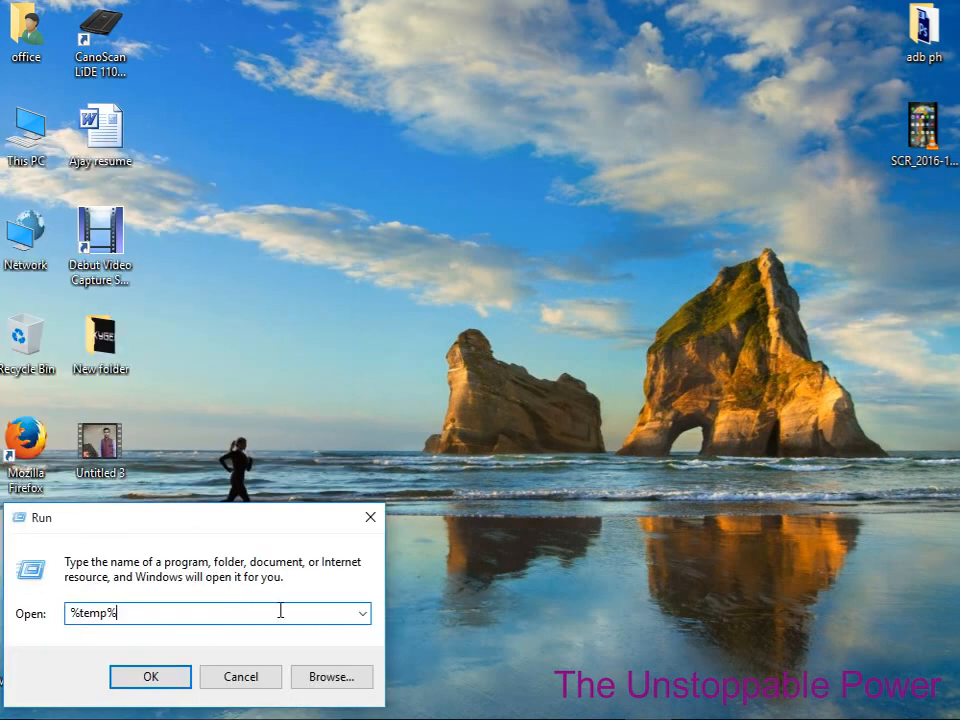
key("Left")
key("Left")
key("Left")
key("Left")
key("Left")
key("Right")
key("Right")
key("Right")
key("Right")
key("Right")
key("Right")
key("Return")
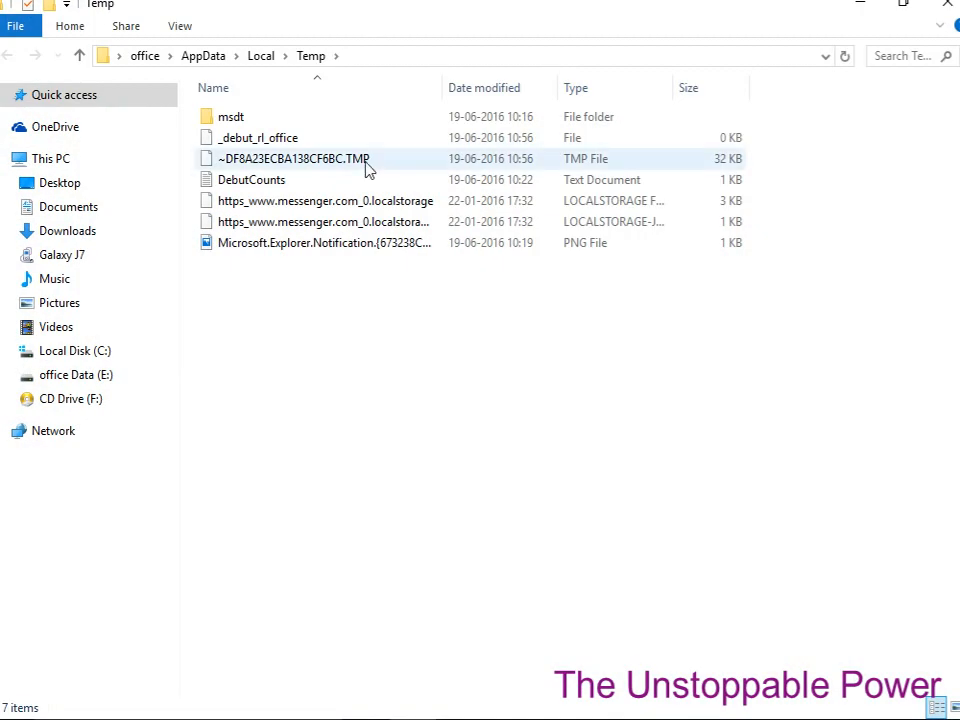
Permanently delete all items in the user's Temp folder, cancel deletion of the files in use, and close the folder
left_click(399, 243)
left_click(412, 312)
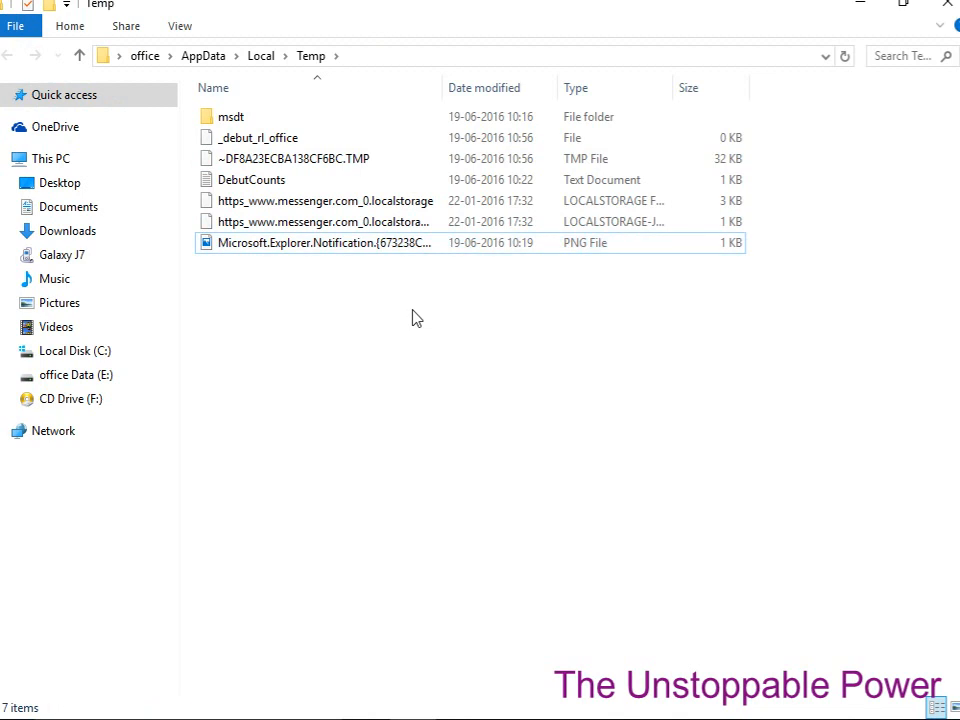
key("ctrl+a")
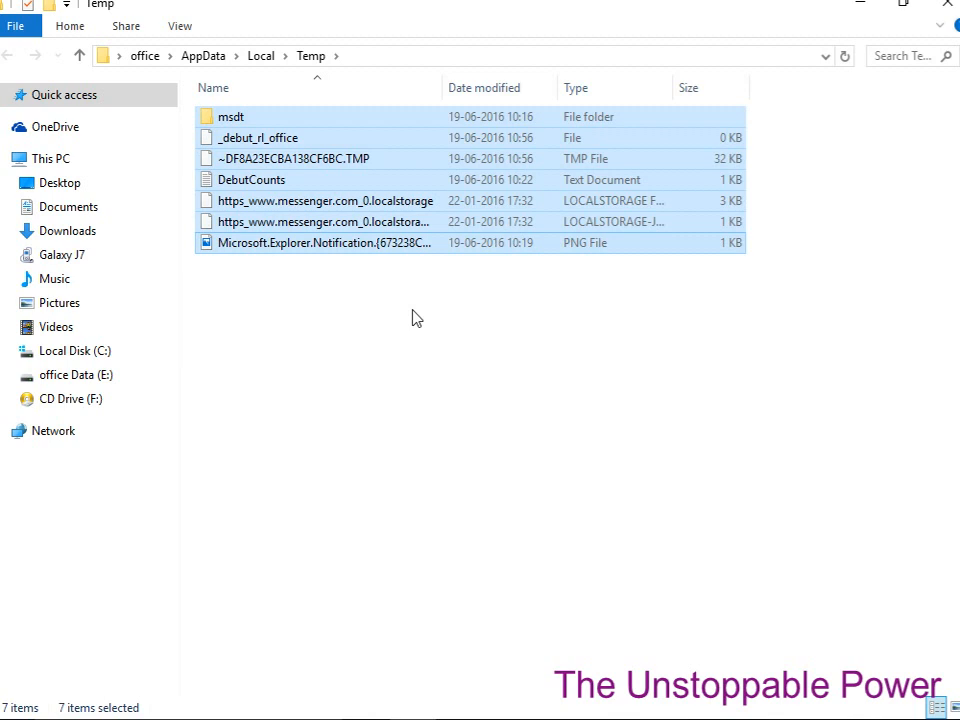
key("shift+Delete")
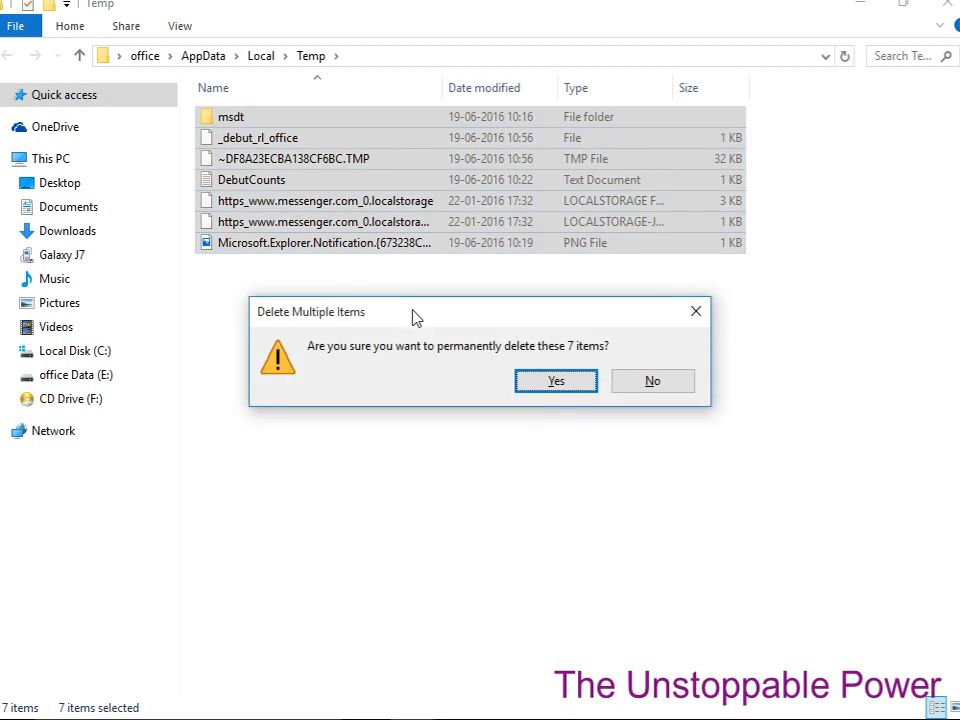
key("Return")
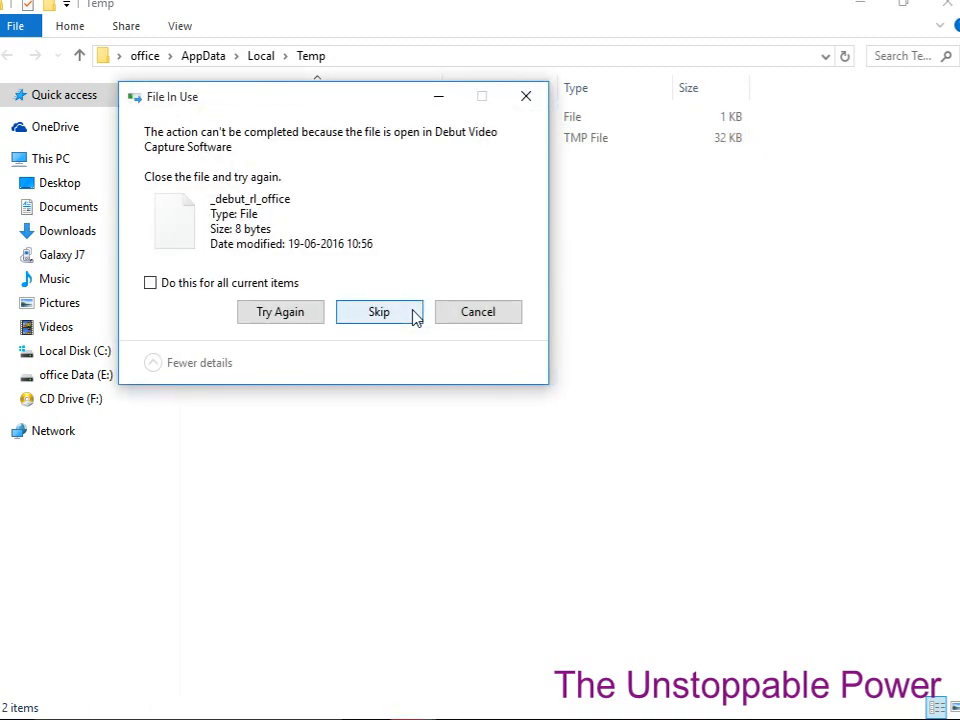
left_click(480, 318)
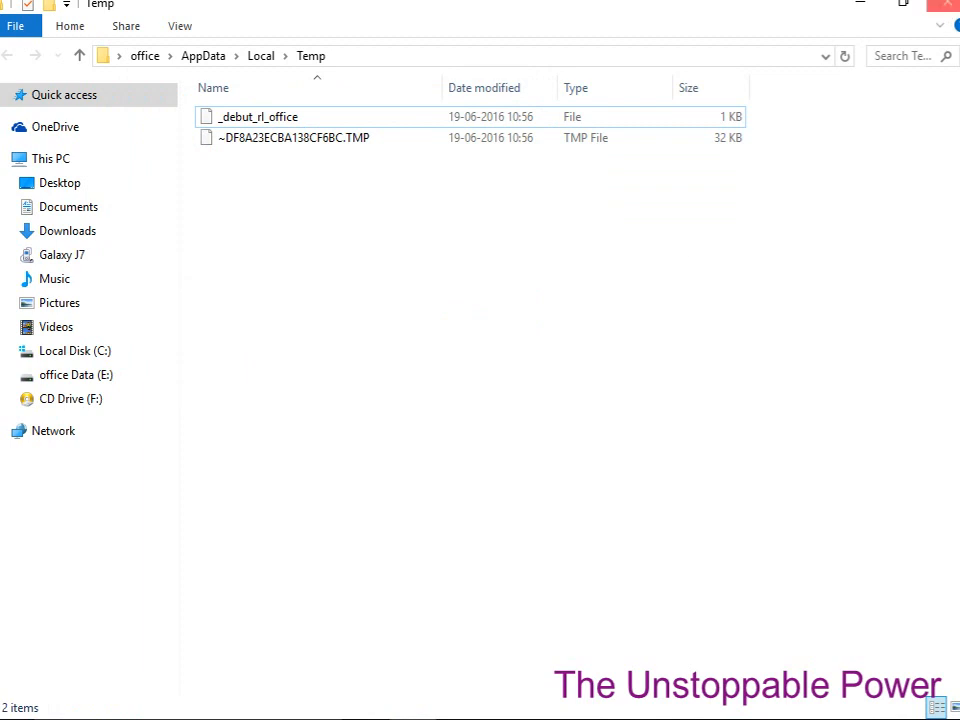
left_click(945, 4)
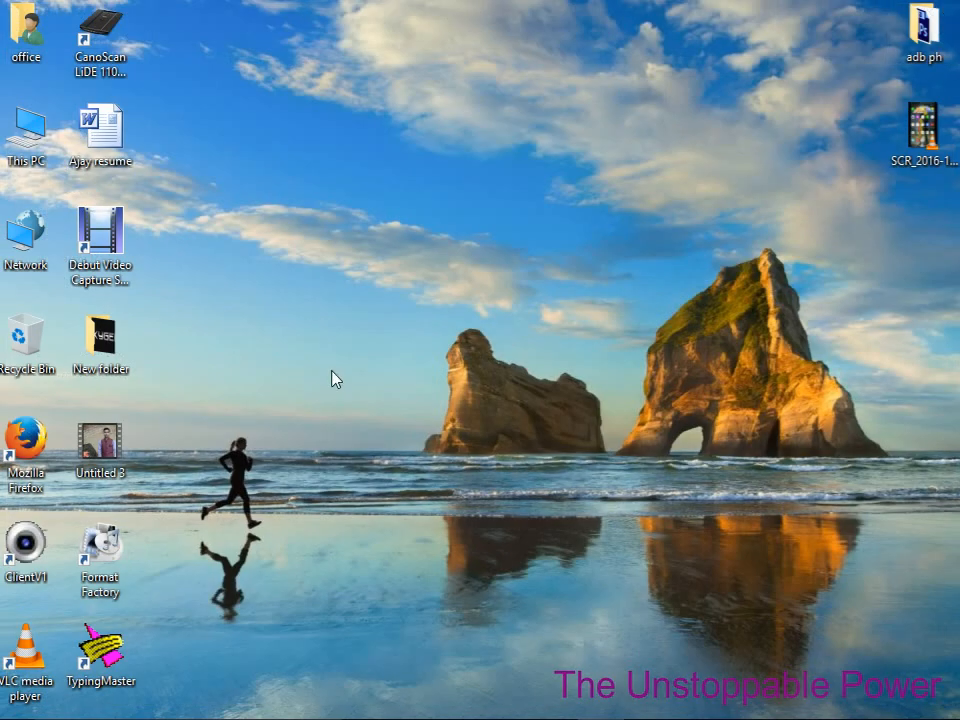
Open the Windows Temp folder on drive C: by running temp
key("super+r")
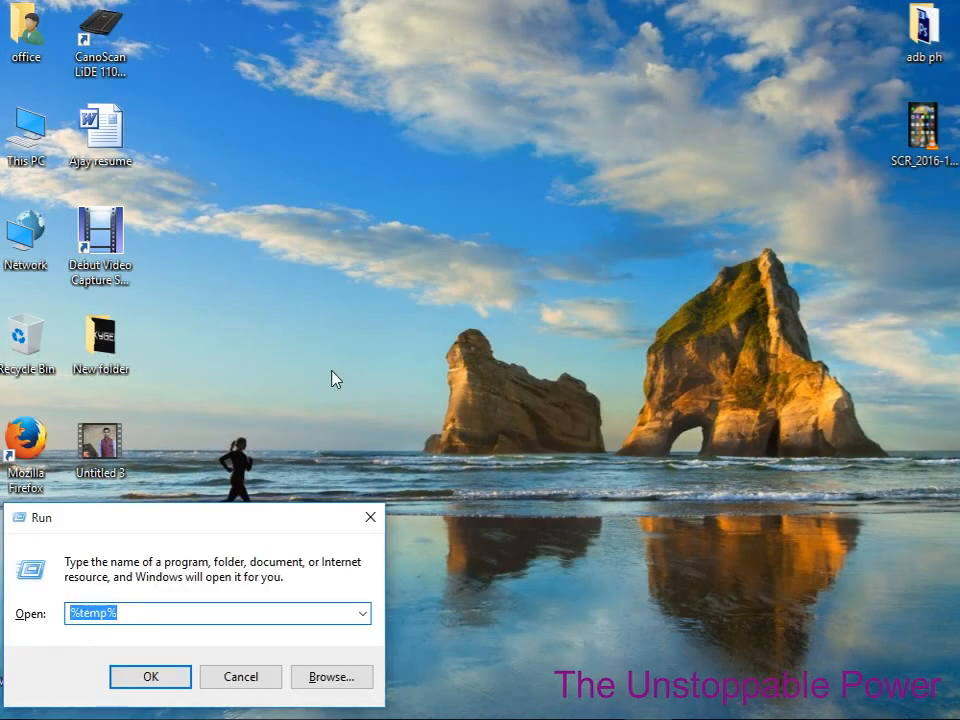
scroll(296, 607, "down", 1)
left_click(296, 607)
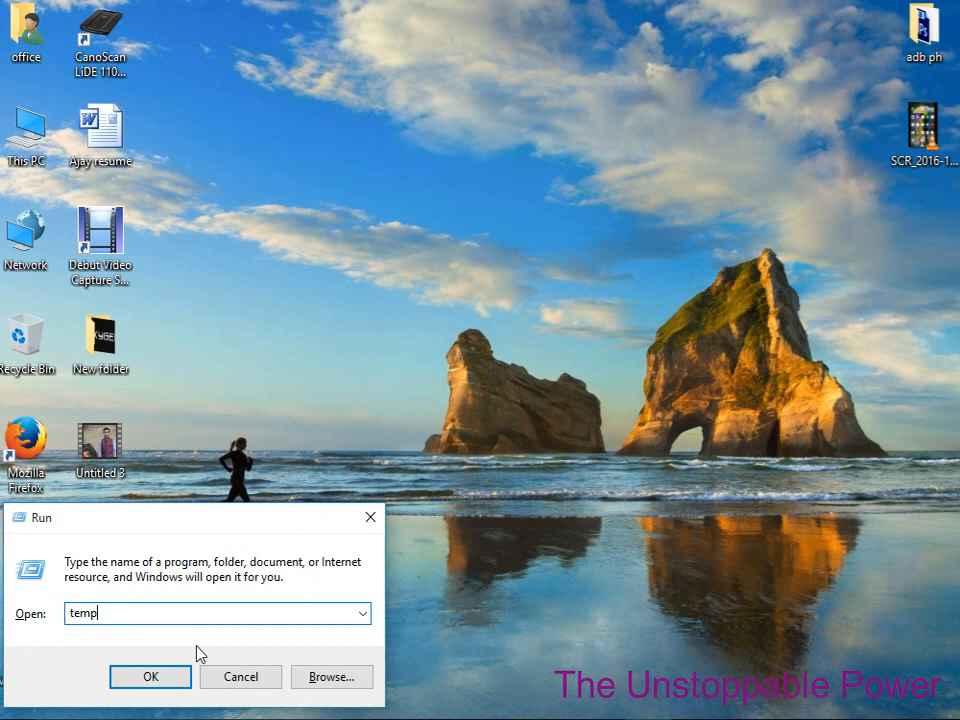
left_click(183, 685)
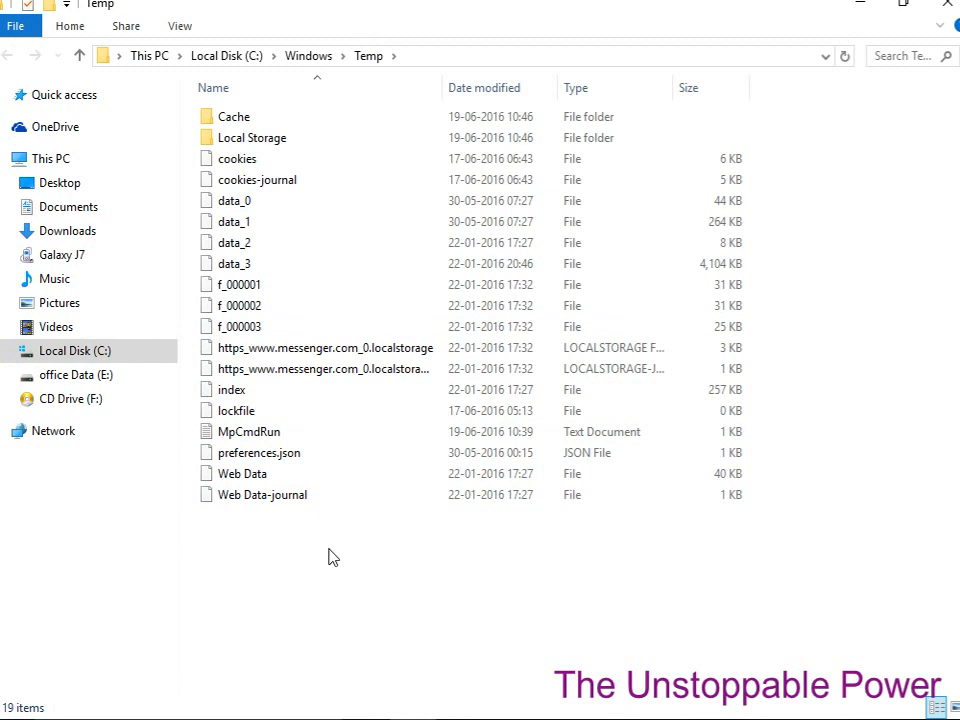
Permanently delete all items in the Windows Temp folder and close its window
left_click_drag(330, 555, 246, 118)
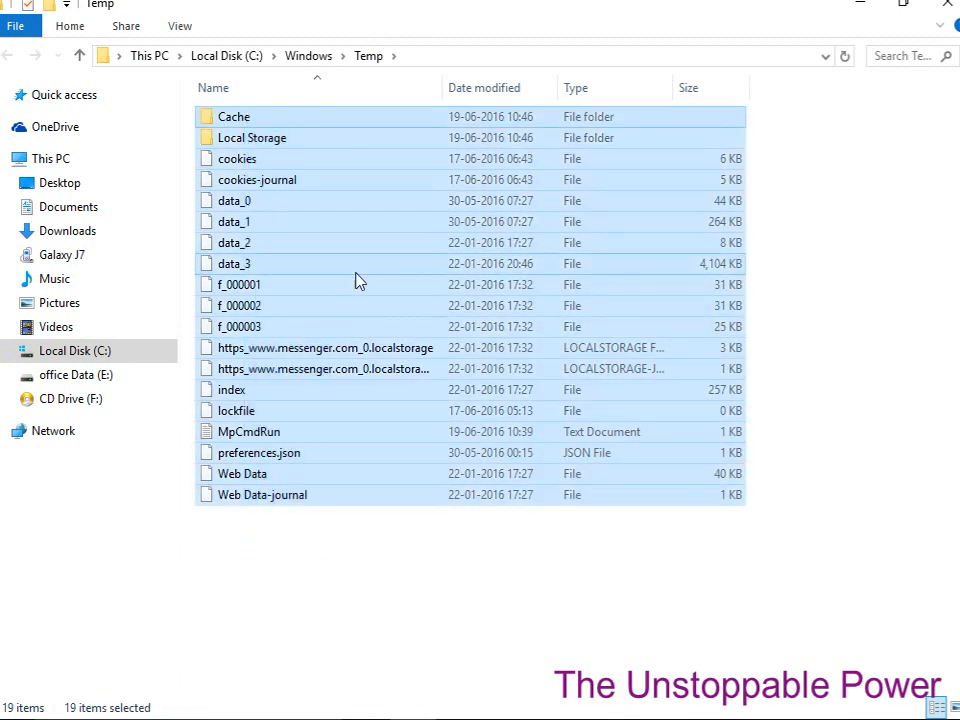
key("shift+Delete")
key("Return")
left_click(943, 14)
Refresh the desktop several times
right_click(414, 186)
left_click(471, 253)
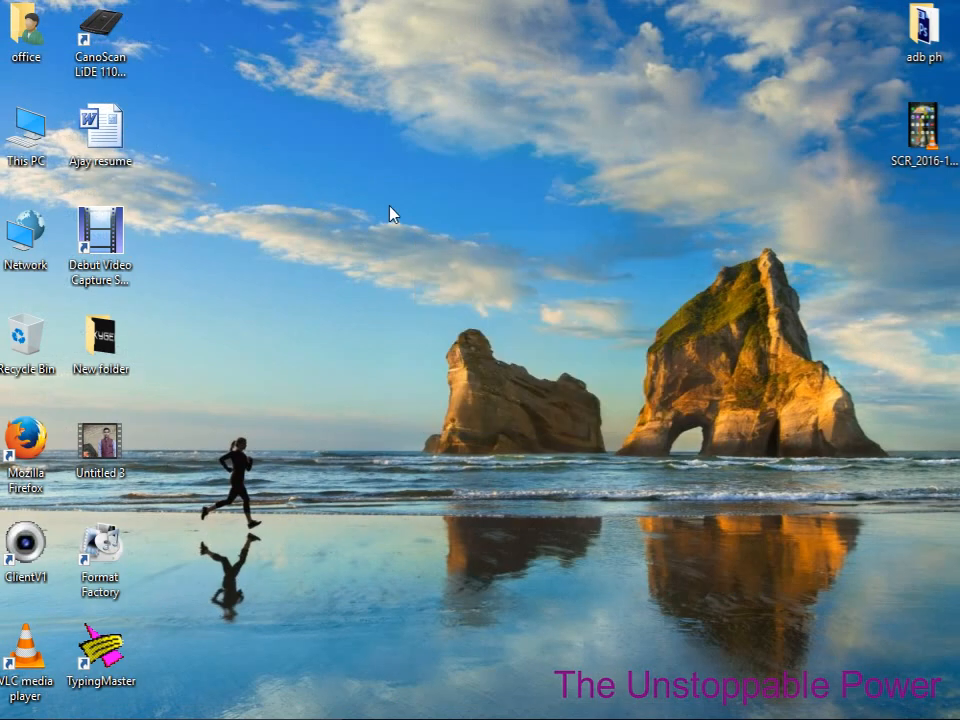
right_click(390, 214)
left_click(450, 266)
right_click(414, 190)
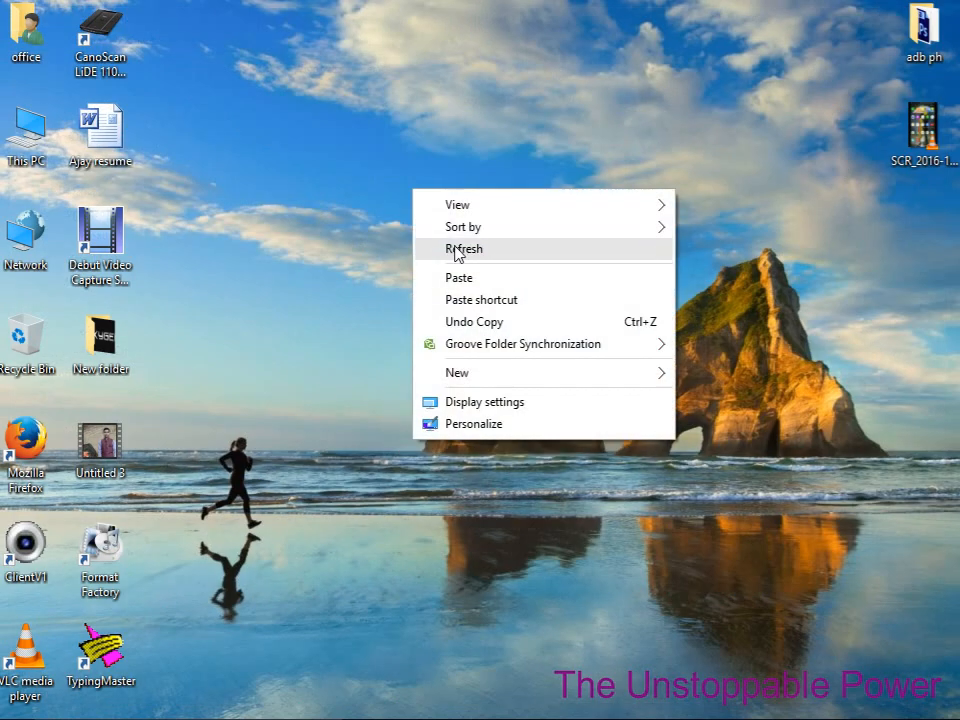
left_click(455, 250)
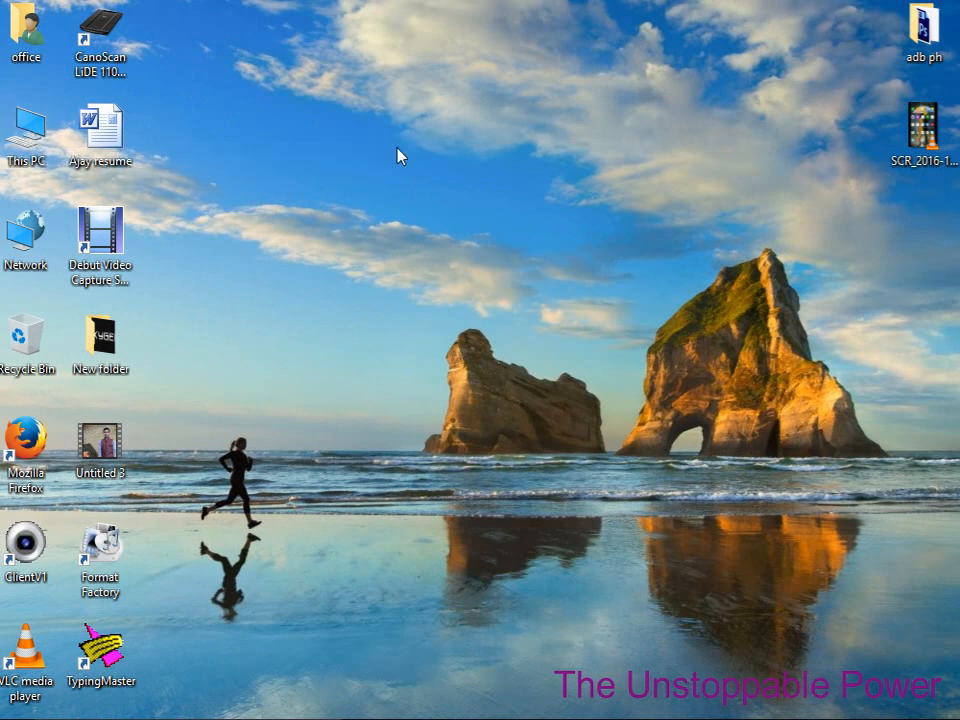
Open the Virtual Memory settings from This PC's advanced system properties and performance options
right_click(28, 130)
left_click(110, 365)
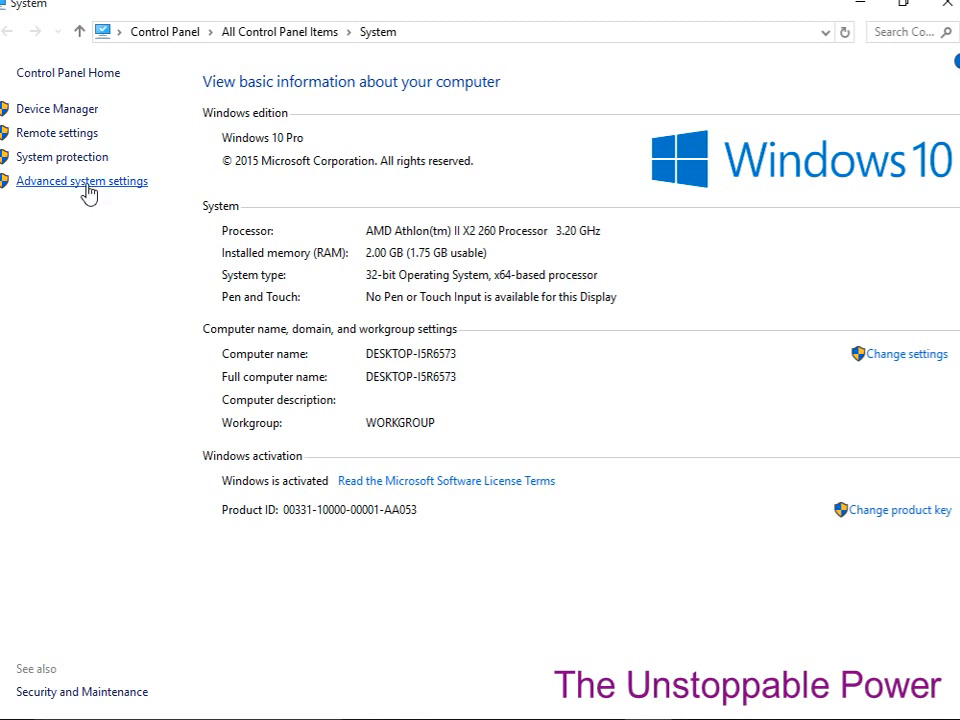
left_click(87, 183)
left_click_drag(199, 43, 386, 93)
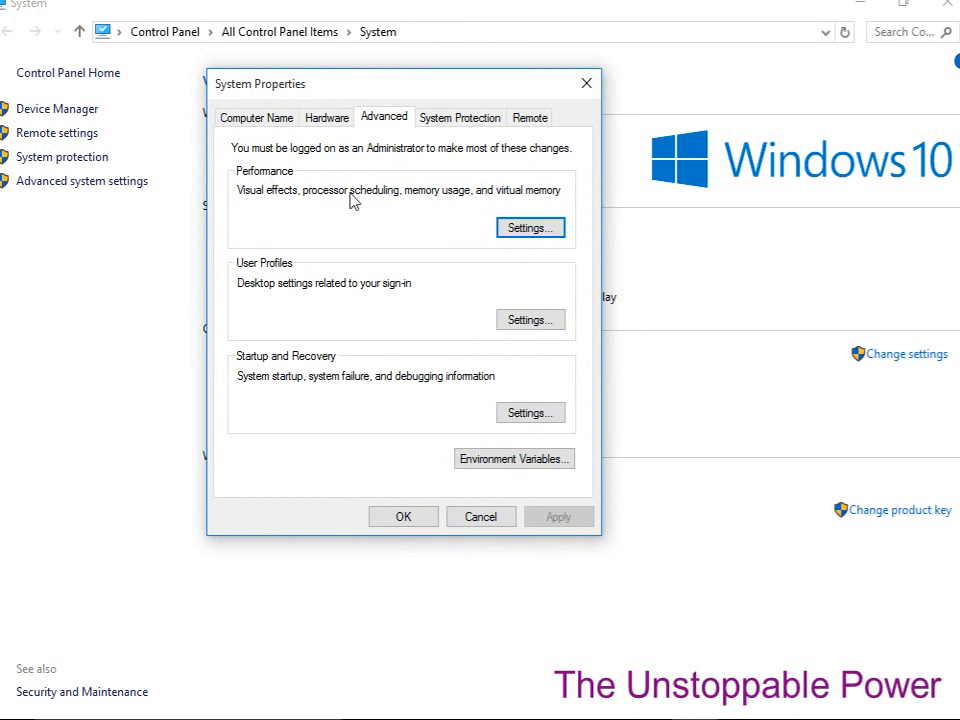
left_click(516, 230)
left_click_drag(445, 162, 373, 129)
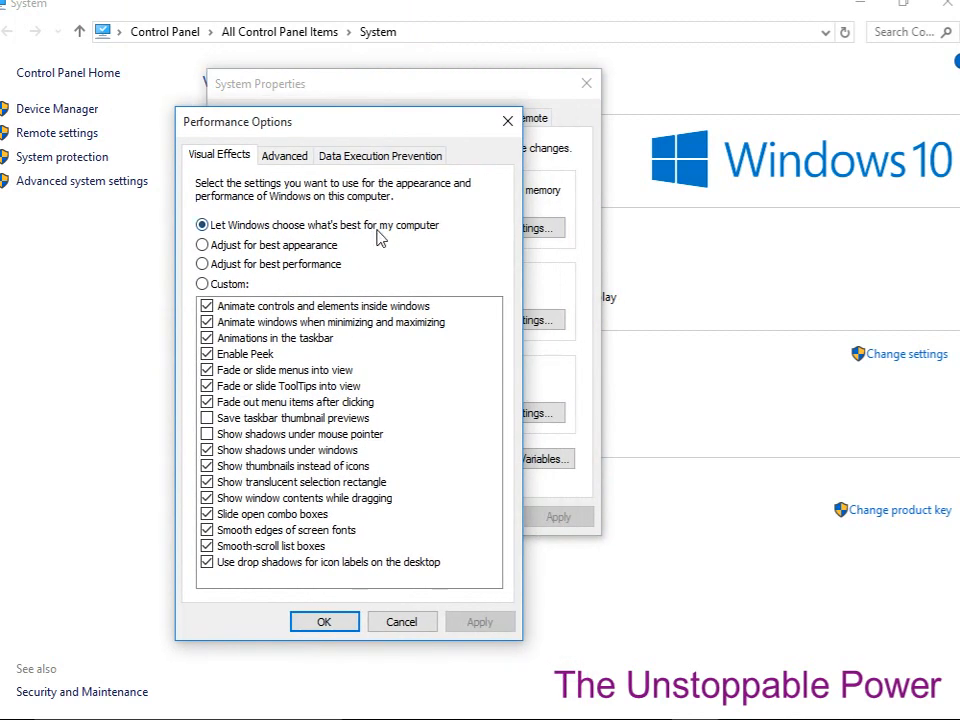
left_click(284, 160)
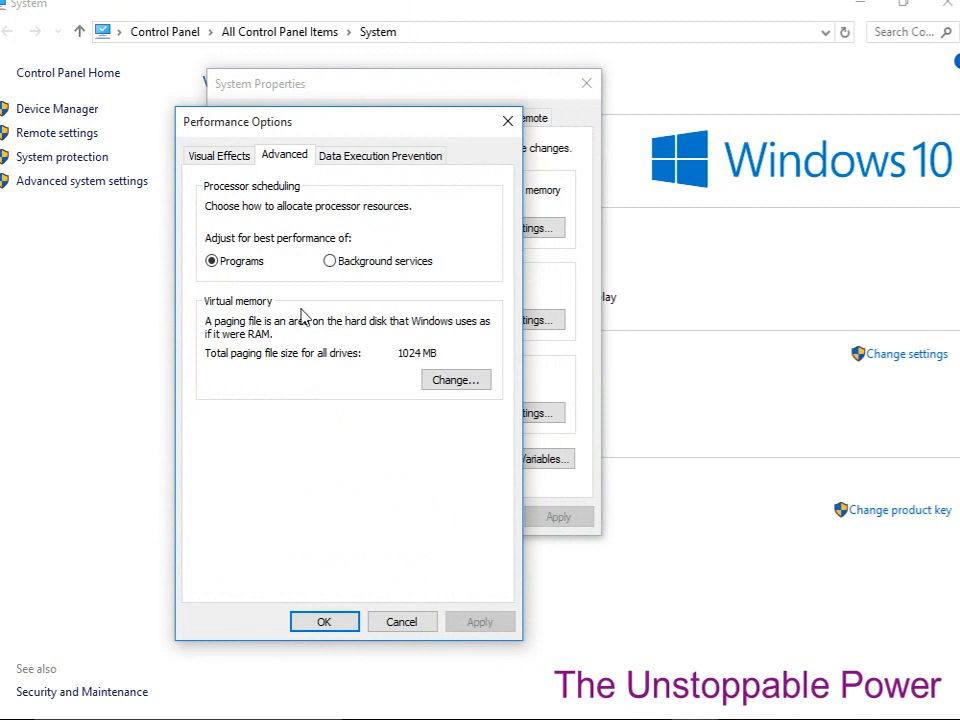
left_click(455, 386)
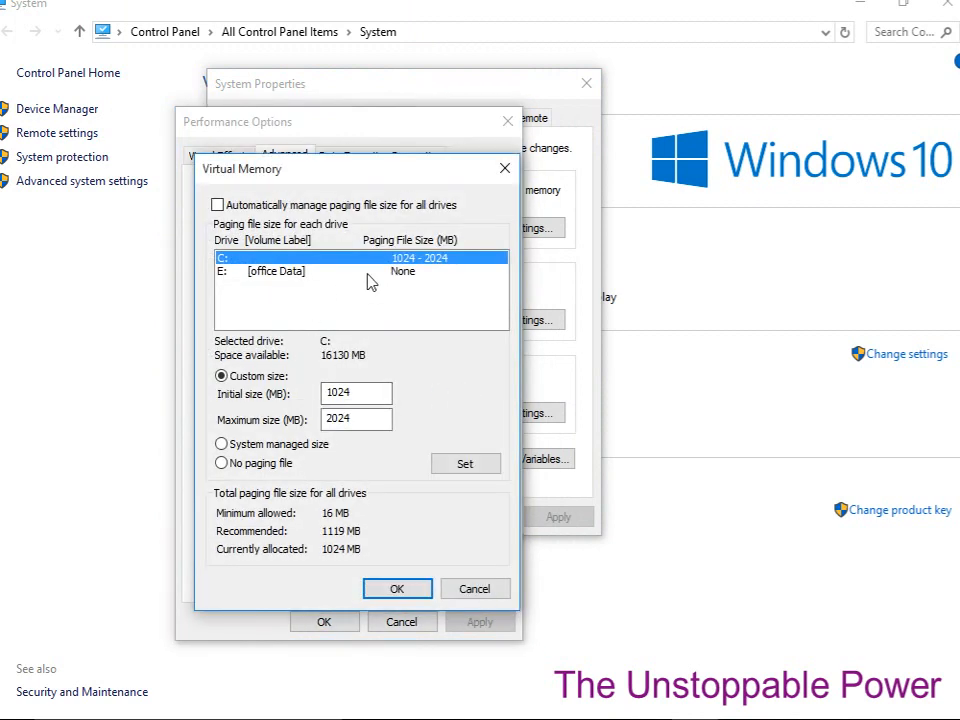
Set the initial custom paging file size for drive C: to 2048 MB
left_click(356, 395)
key("Tab")
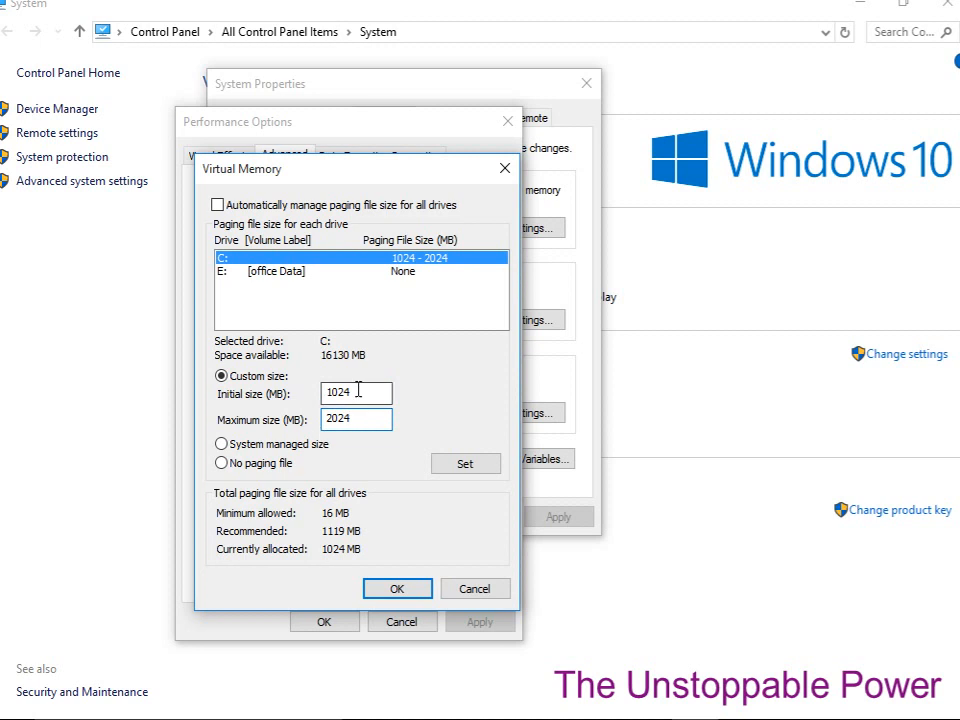
left_click(358, 392)
key("Left")
key("Left")
key("Left")
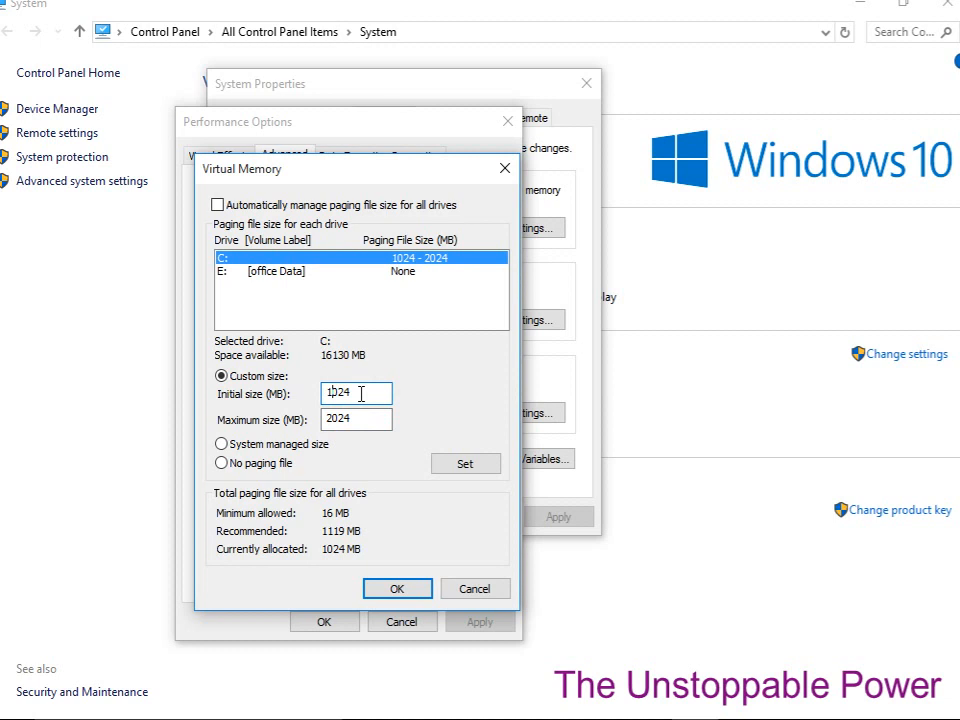
key("Right")
key("Right")
key("Right")
key("BackSpace")
key("BackSpace")
key("BackSpace")
key("BackSpace")
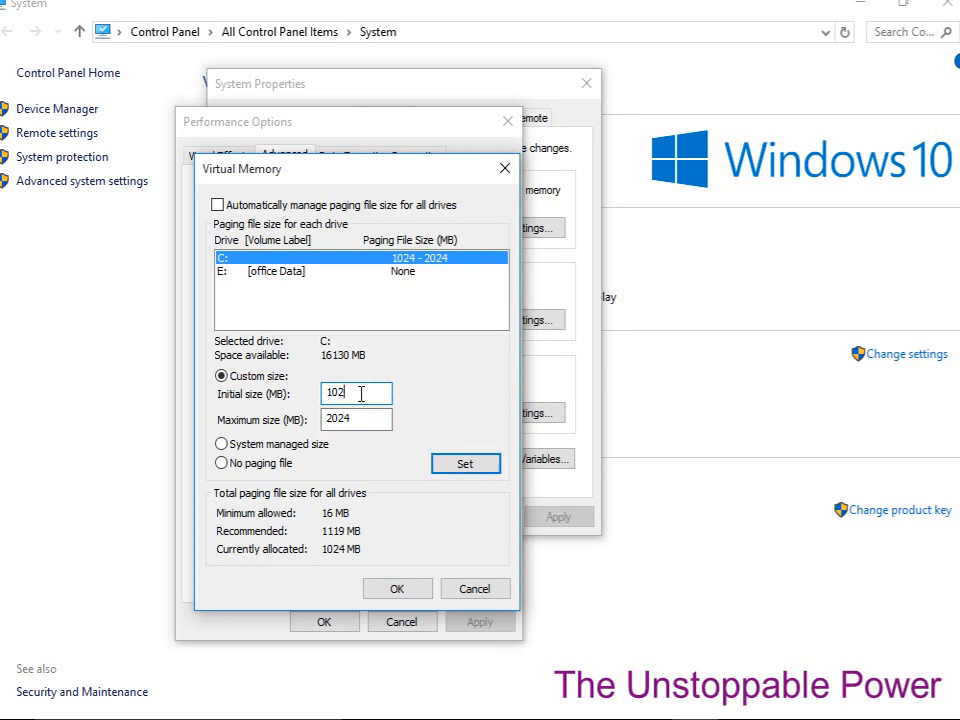
type("2048")
Set the maximum paging file size for drive C: to 3024 MB, then assign and confirm the custom size
left_click(360, 419)
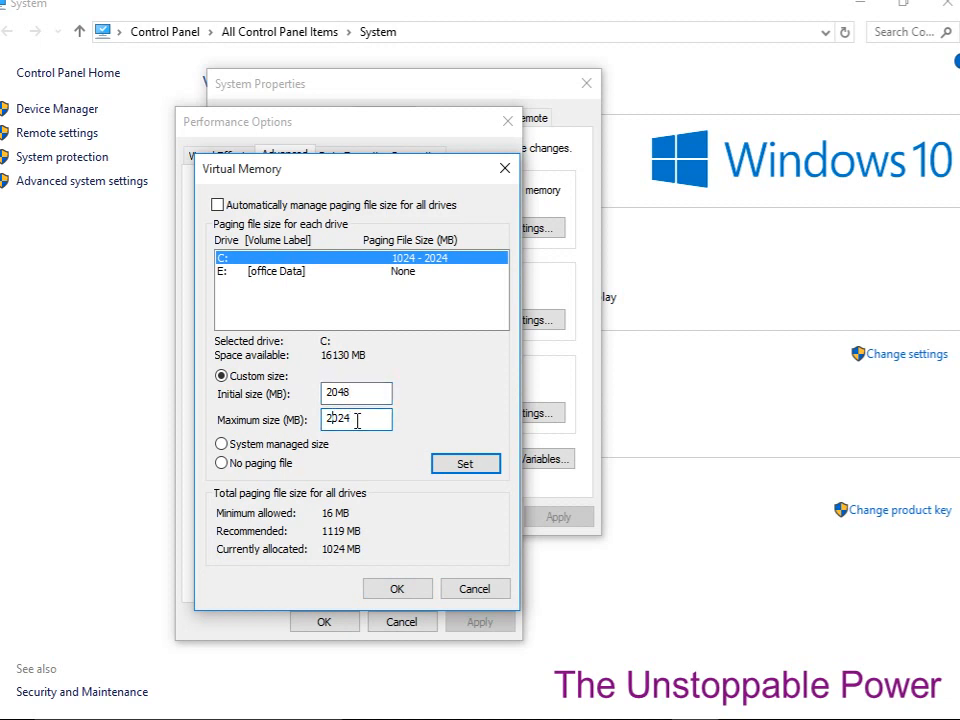
key("BackSpace")
type("3")
left_click(455, 466)
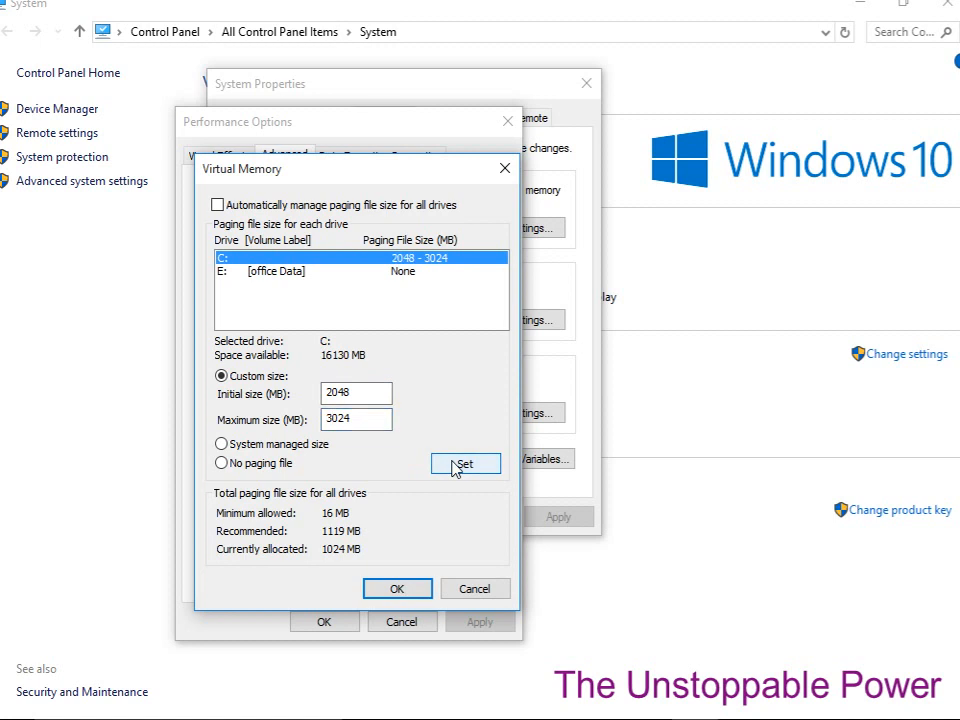
left_click(412, 592)
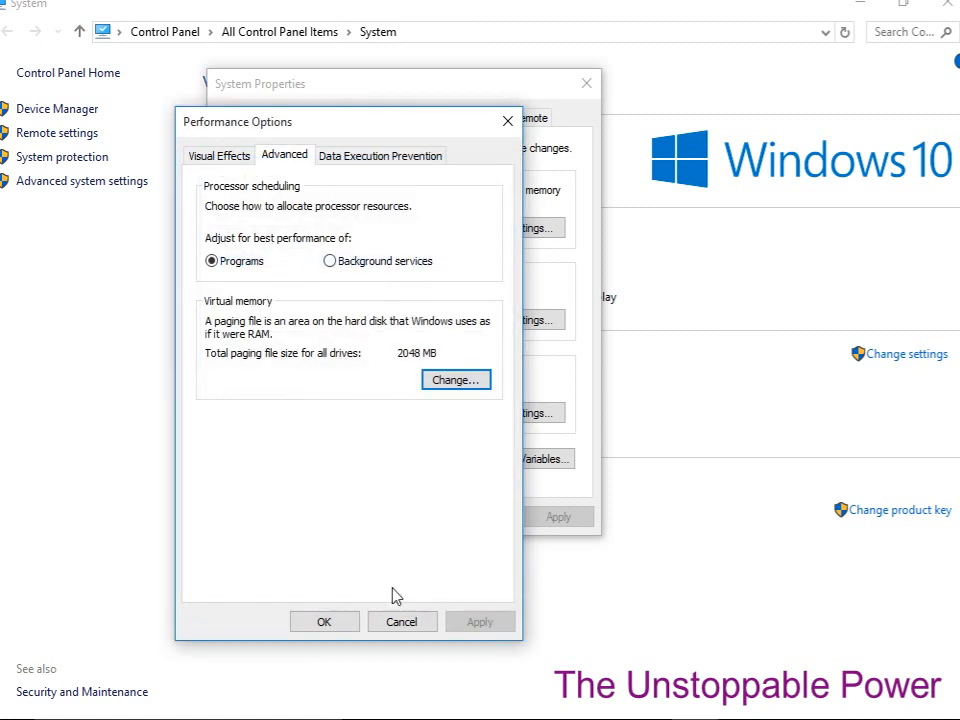
Confirm the performance options and system properties, and close the System window
left_click(328, 622)
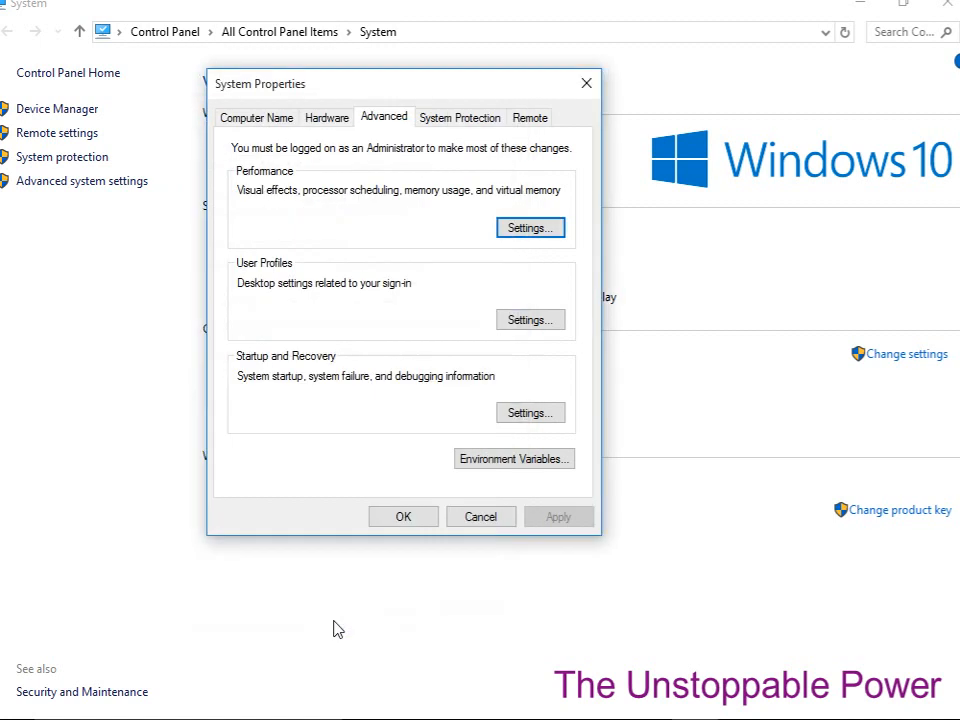
left_click(404, 520)
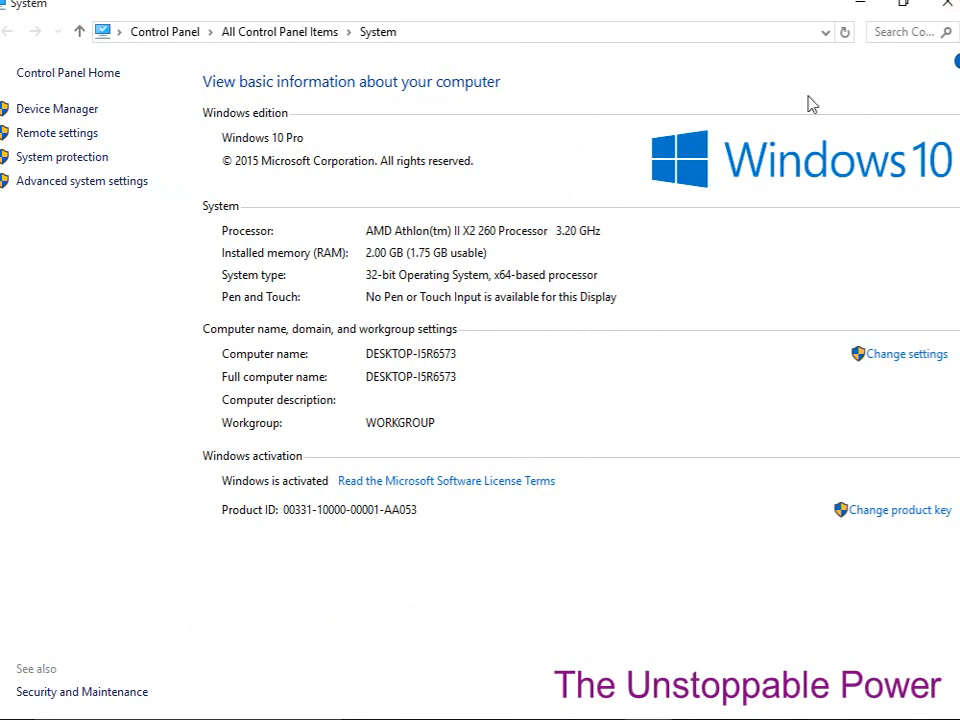
left_click(948, 4)
Refresh the desktop again after closing the system settings
right_click(369, 281)
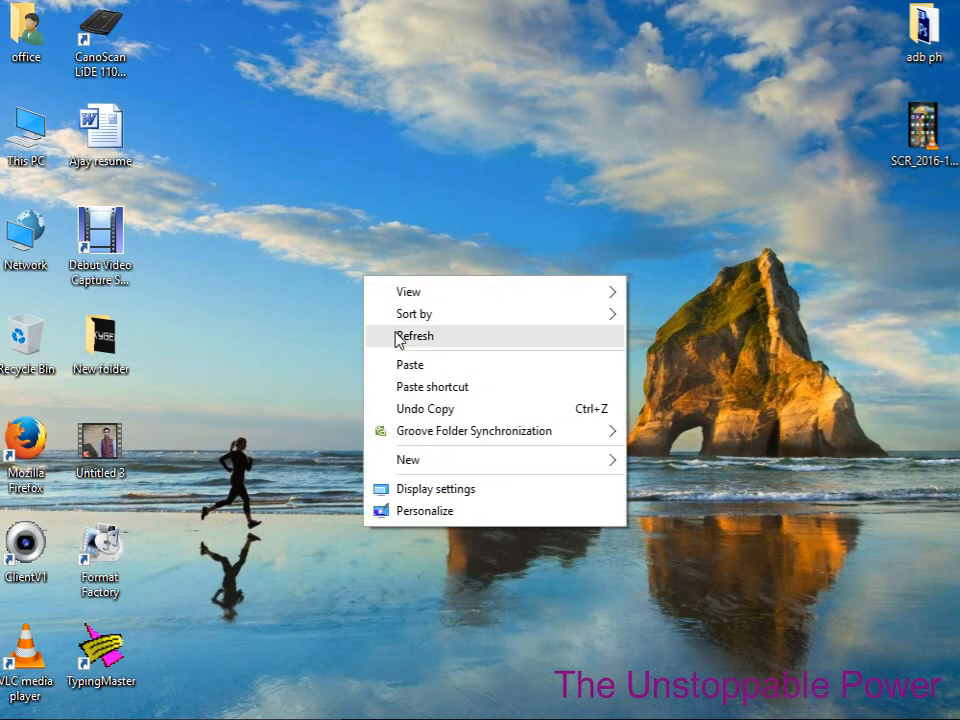
right_click(375, 313)
left_click(431, 381)
right_click(349, 294)
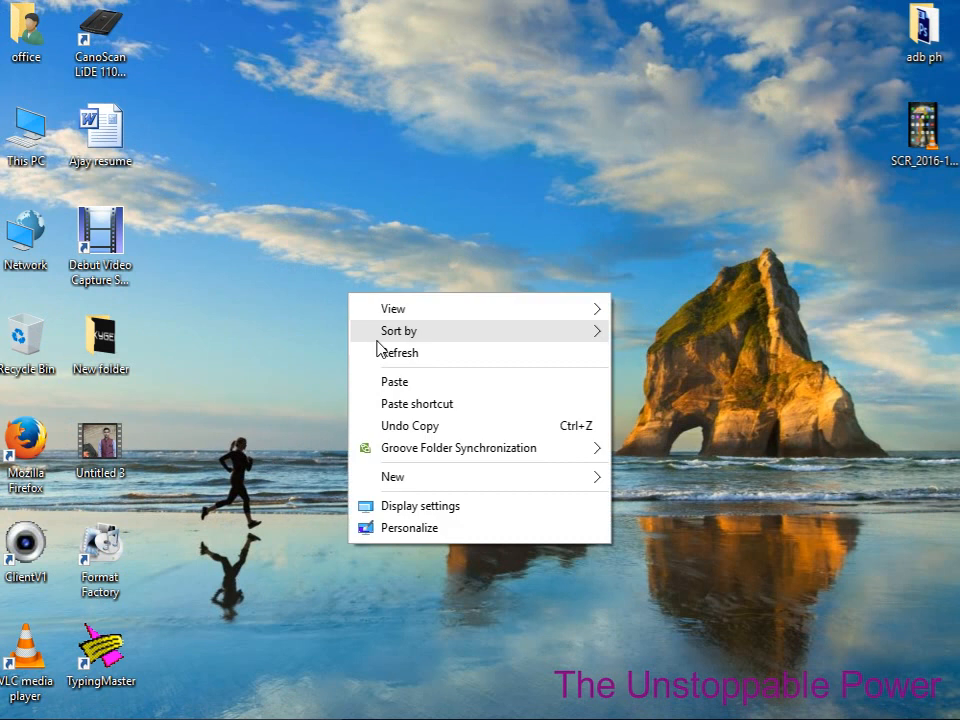
left_click(388, 350)
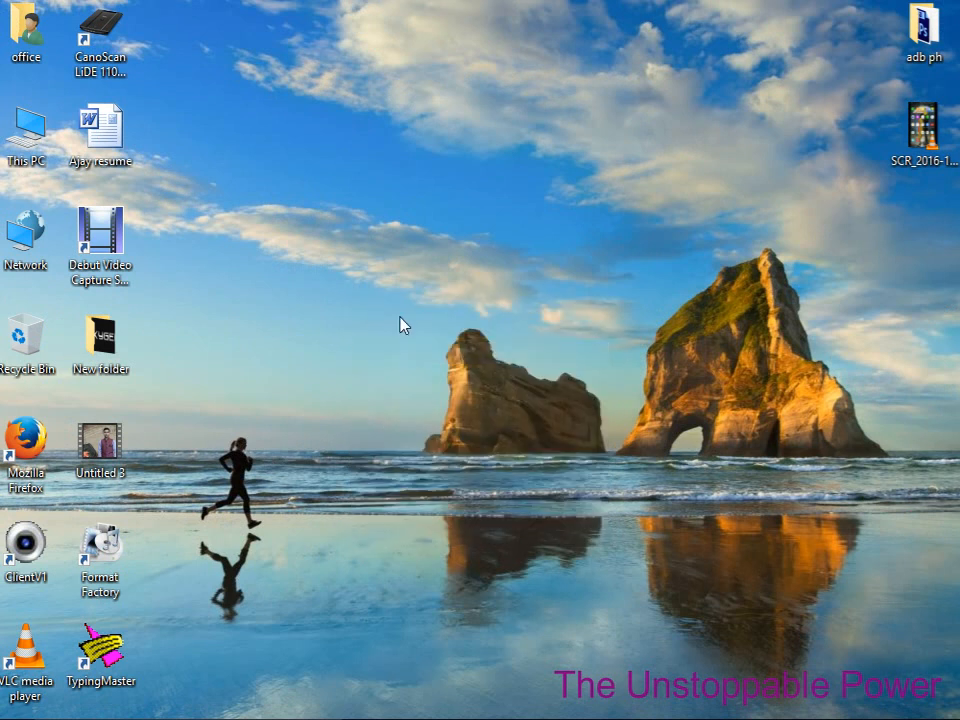
Run dxdiag to check the system information, including memory and page file, and exit the diagnostic tool
key("super+r")
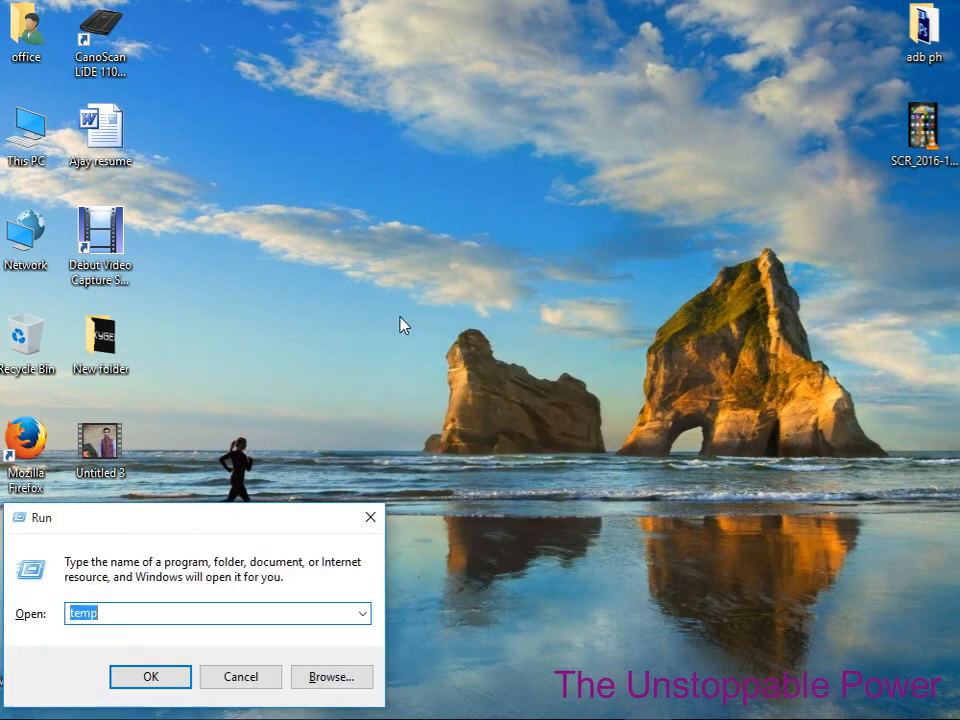
type("dxd")
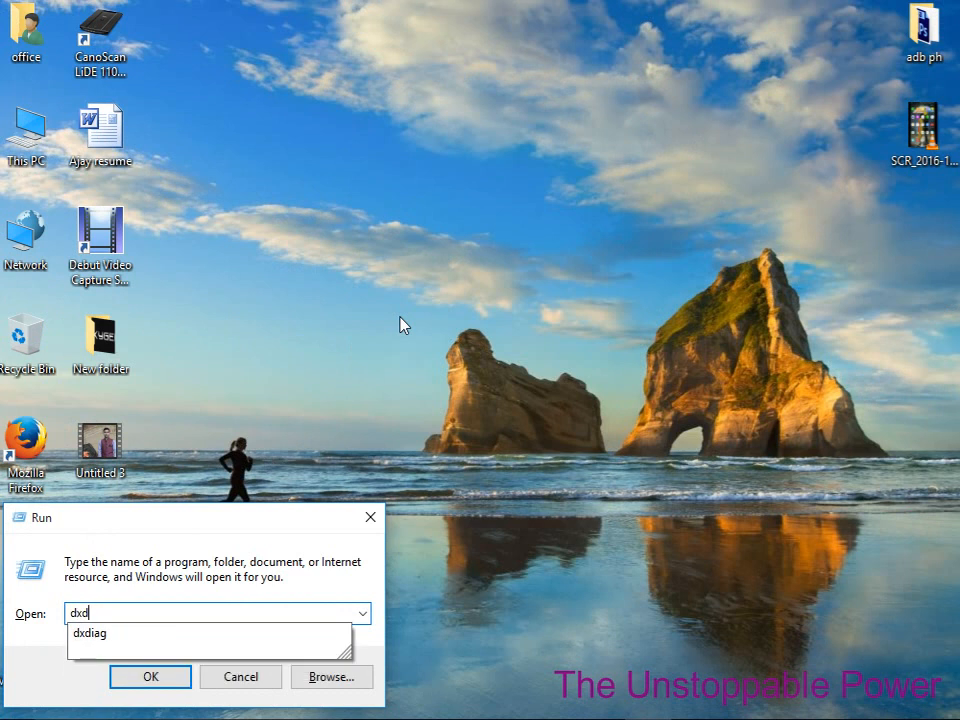
type("iag")
key("Return")
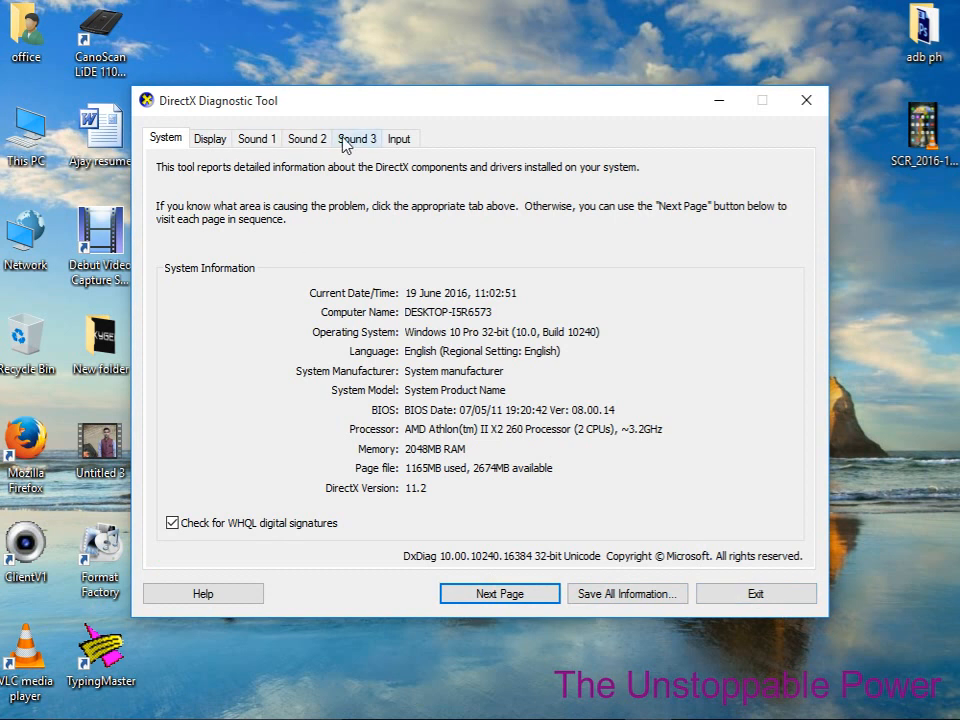
left_click(735, 594)
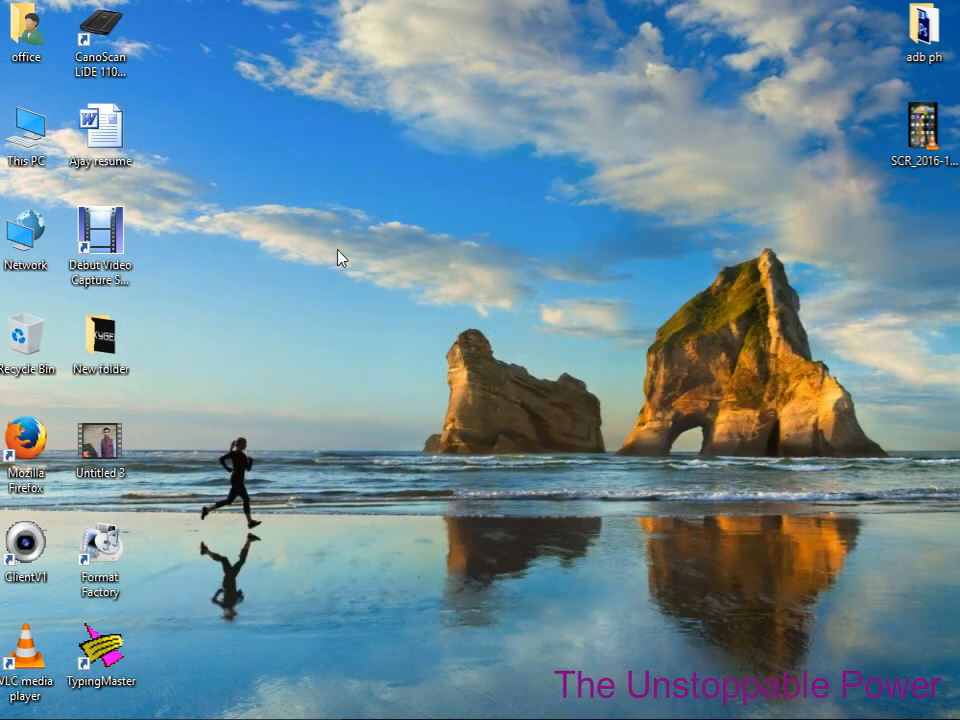
Refresh the desktop once the DirectX diagnostics are closed
right_click(339, 253)
right_click(347, 288)
left_click(393, 344)
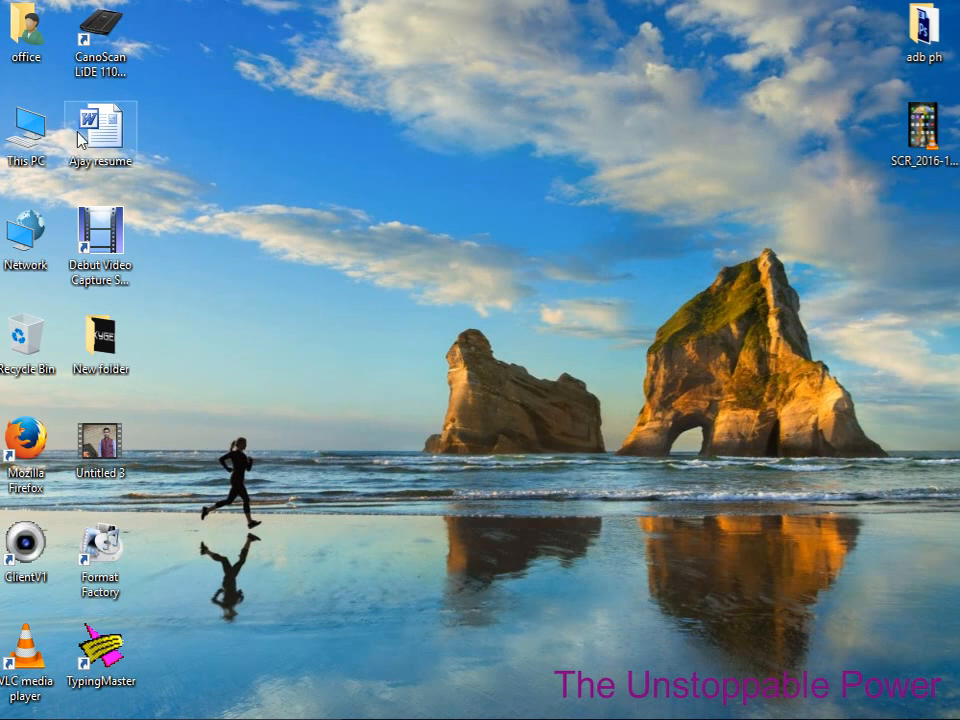
Open the properties of Local Disk (C:) from This PC and start Disk Cleanup for that drive
double_click(30, 133)
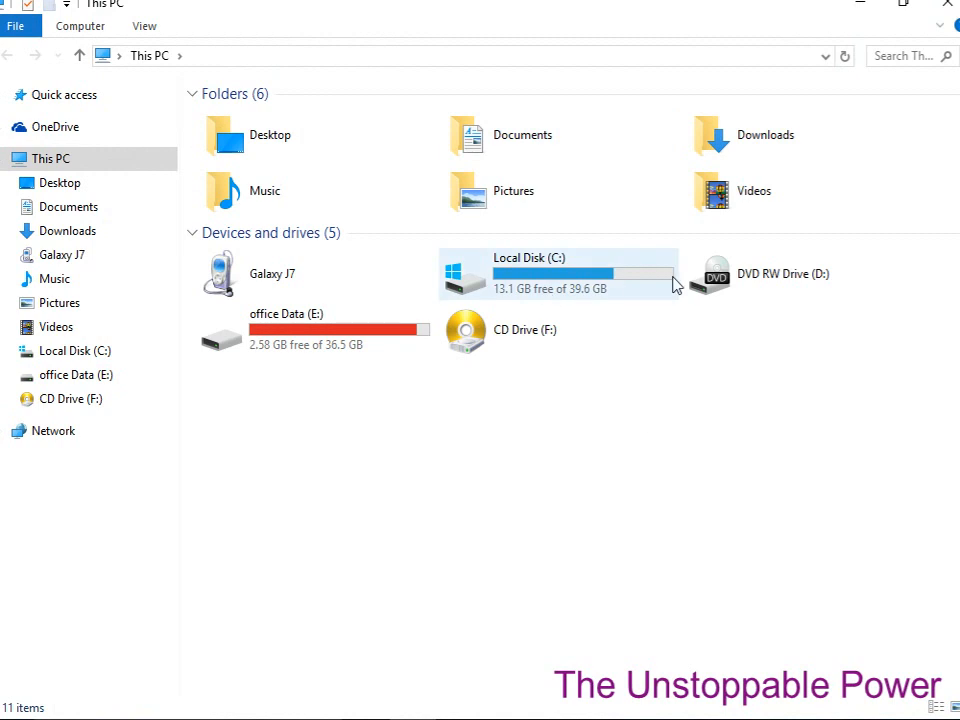
right_click(536, 279)
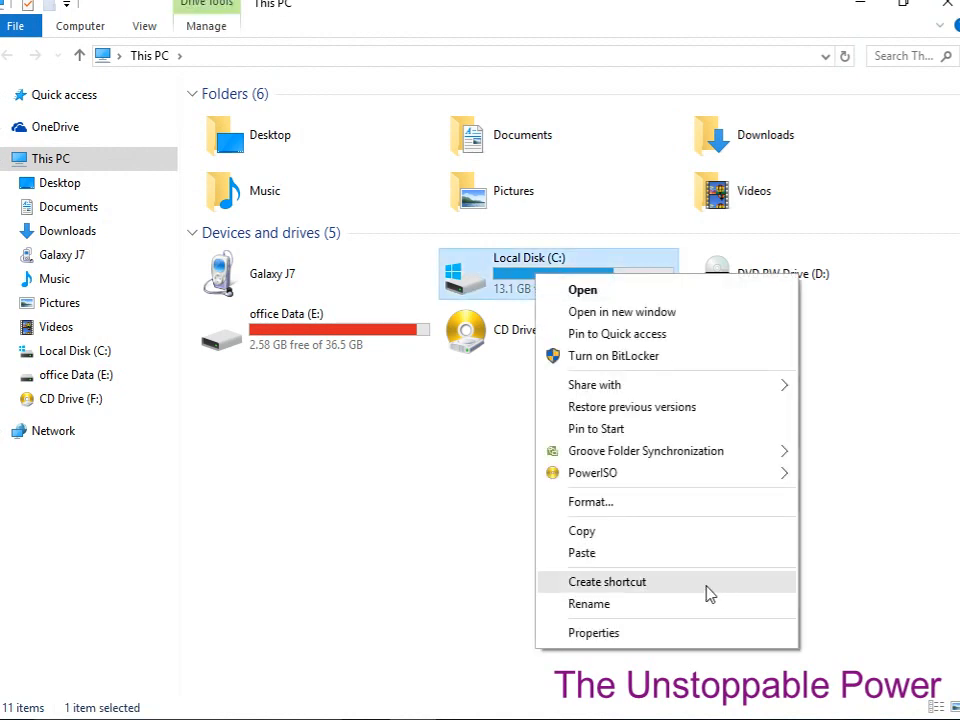
left_click(680, 634)
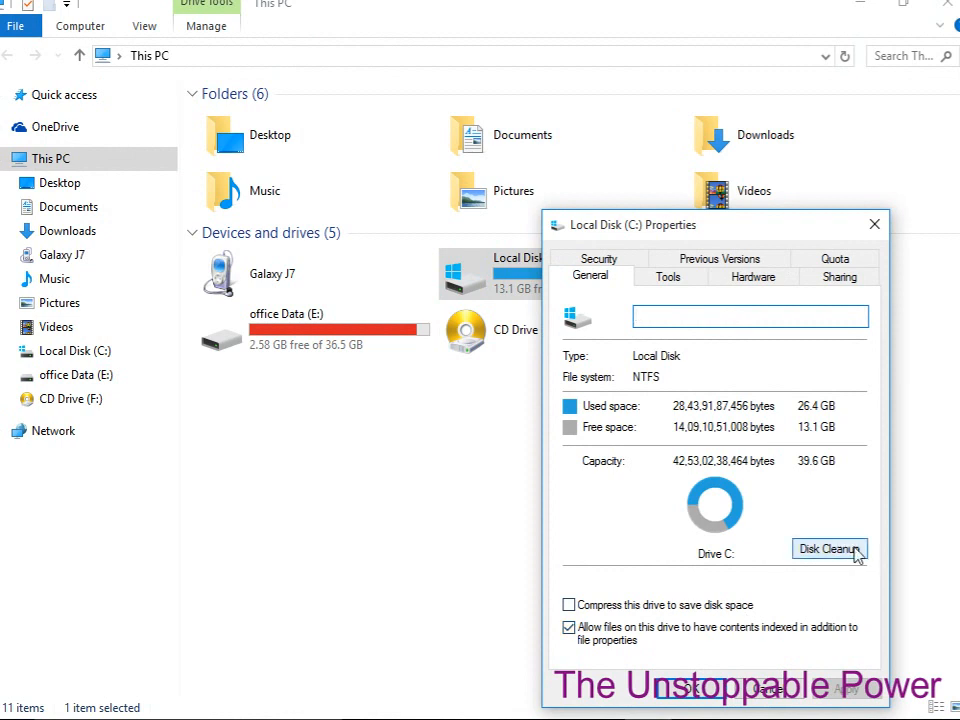
left_click(828, 555)
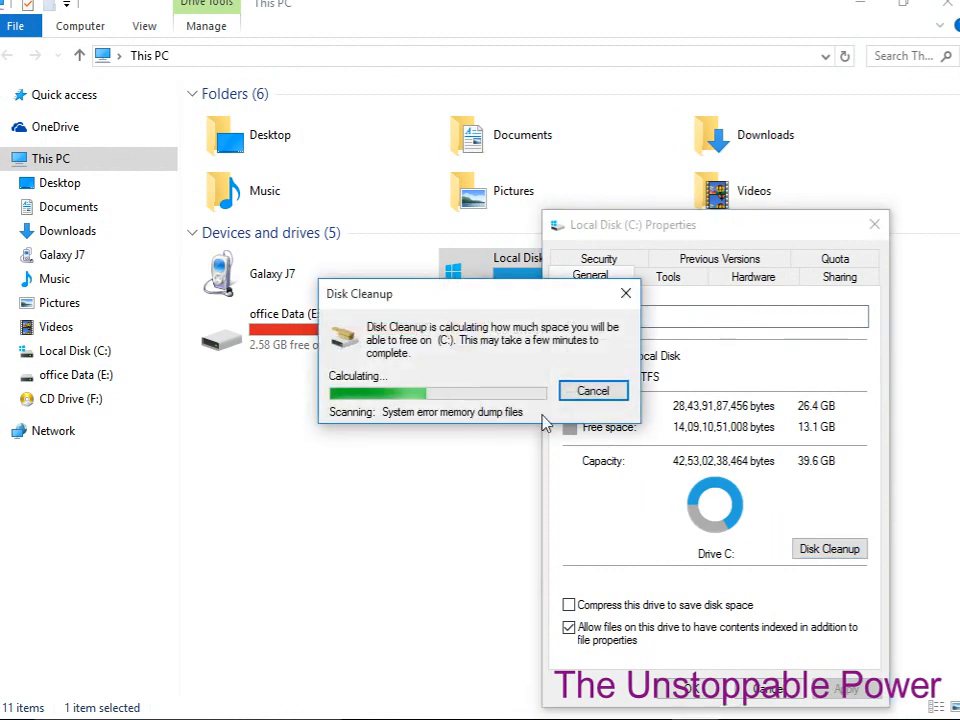
left_click_drag(475, 306, 320, 372)
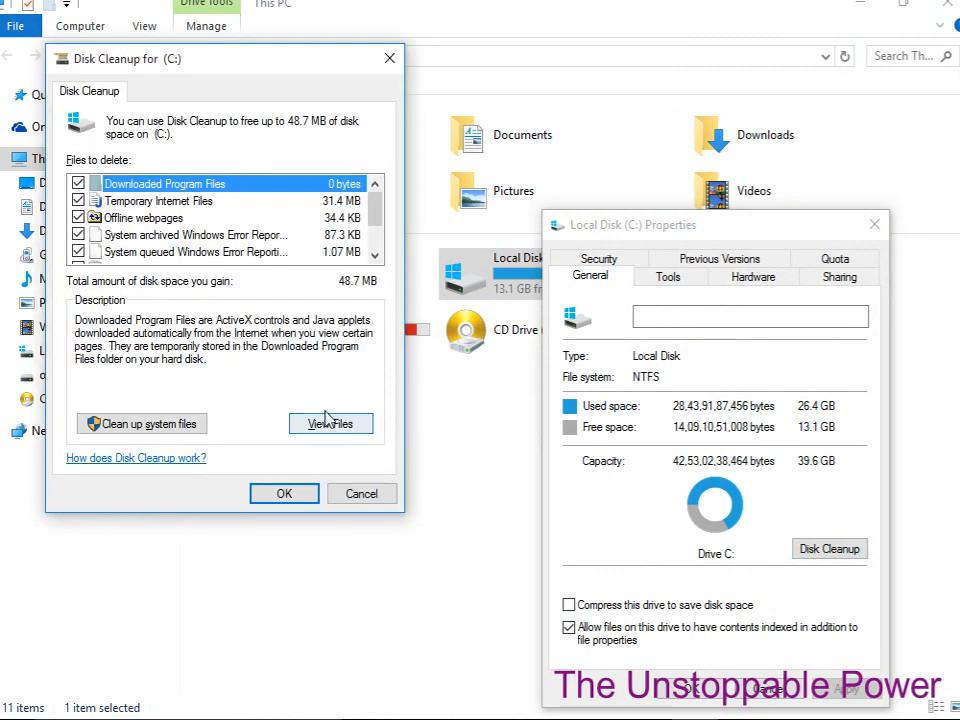
Review the file categories preselected for cleanup on drive C:, permanently delete those files, and close the drive's properties
left_click_drag(199, 60, 319, 95)
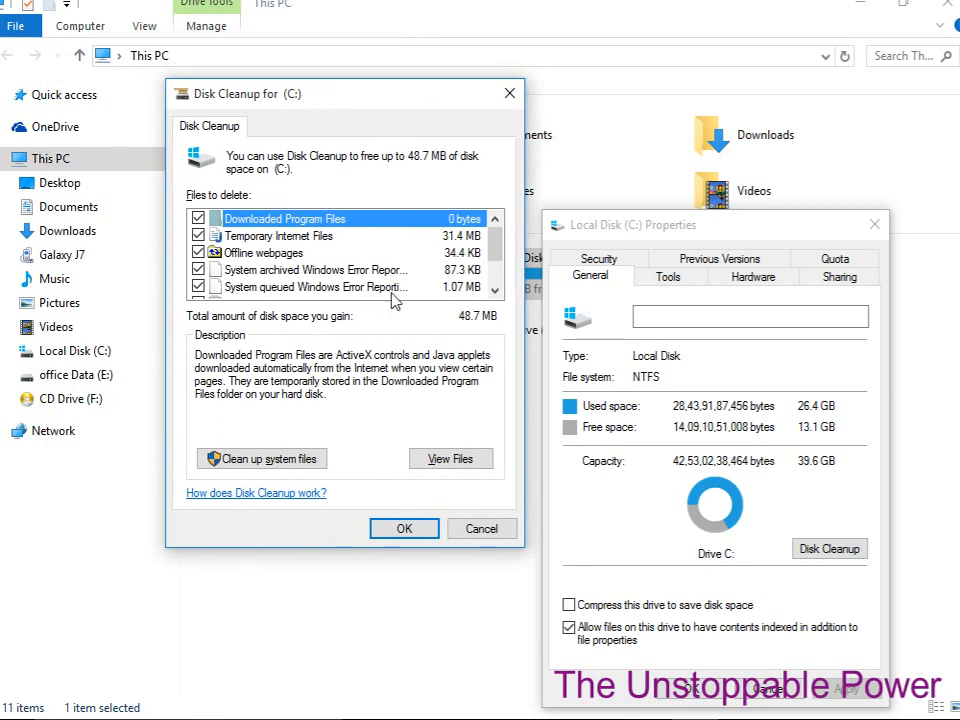
scroll(499, 245, "down", 1)
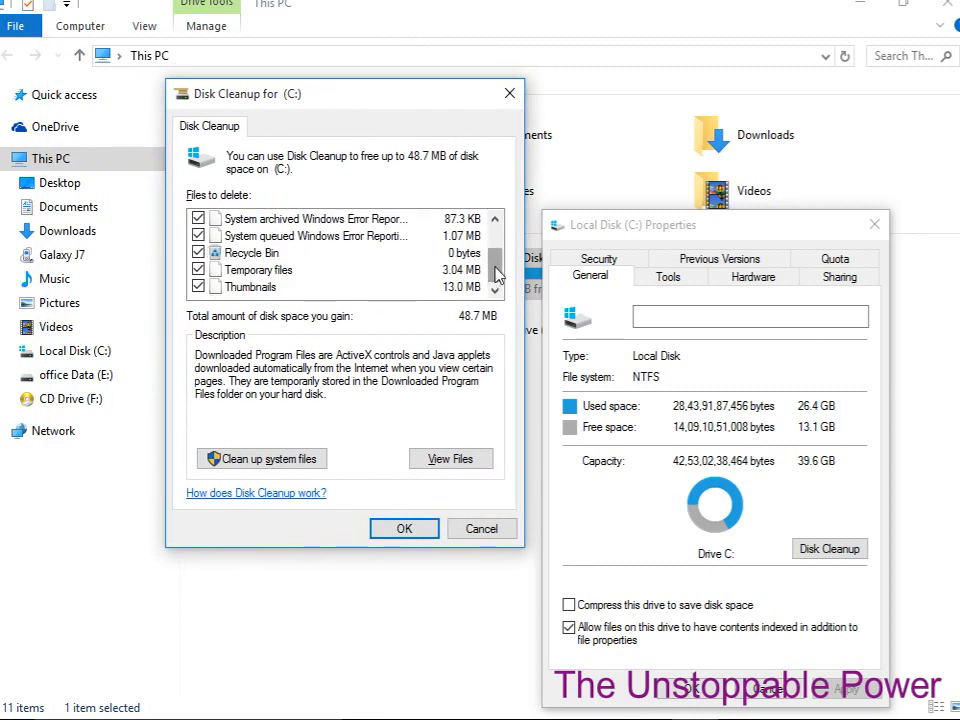
scroll(497, 262, "up", 1)
scroll(496, 262, "up", 1)
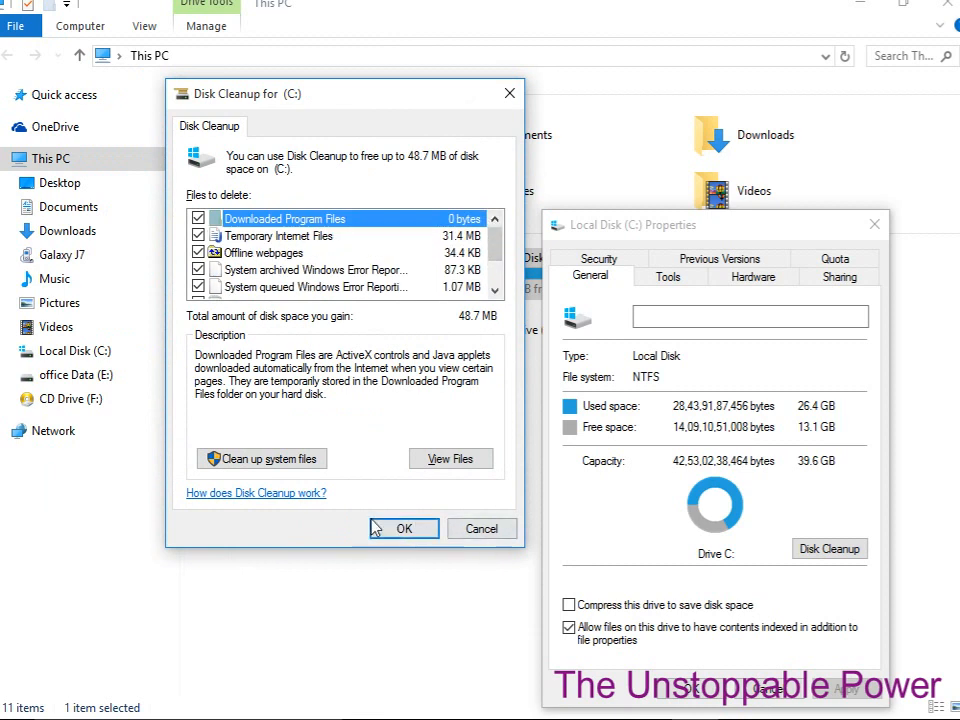
left_click(404, 530)
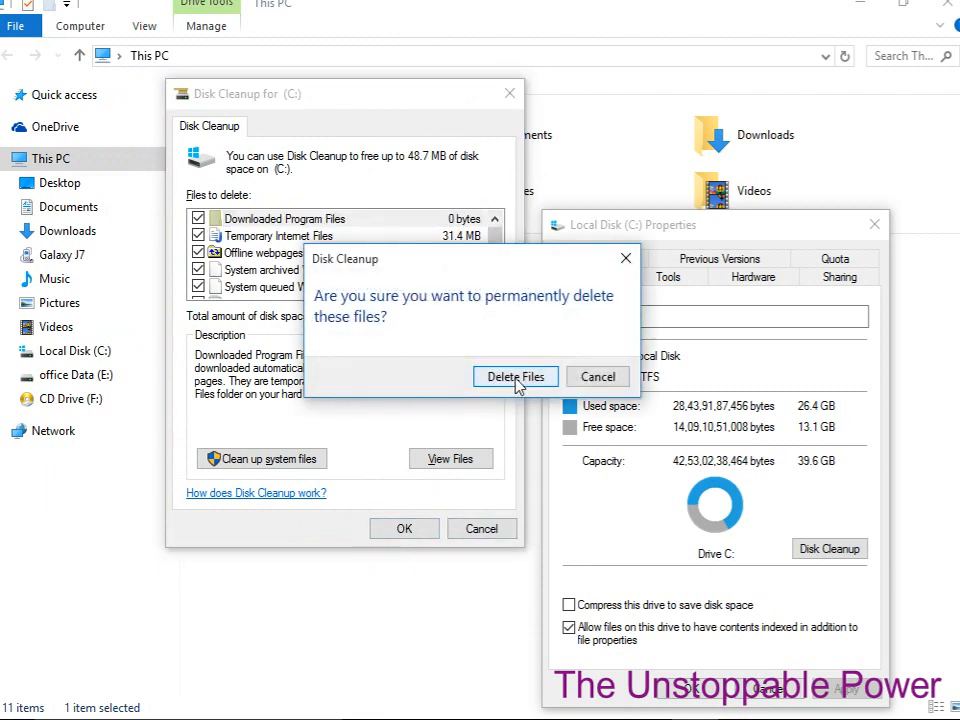
left_click(516, 380)
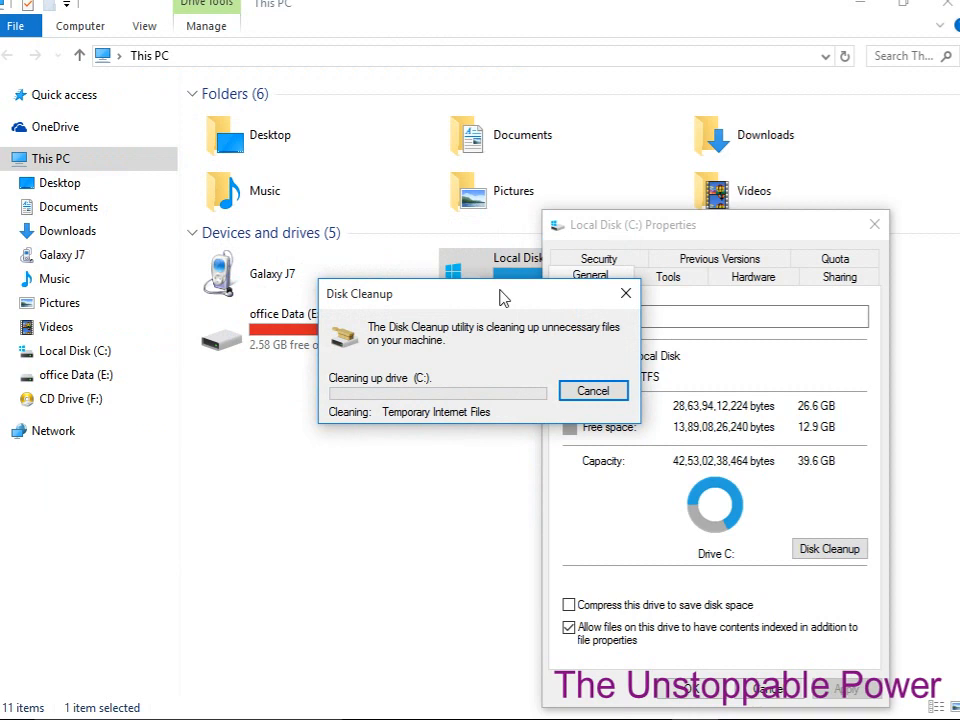
left_click_drag(503, 298, 339, 394)
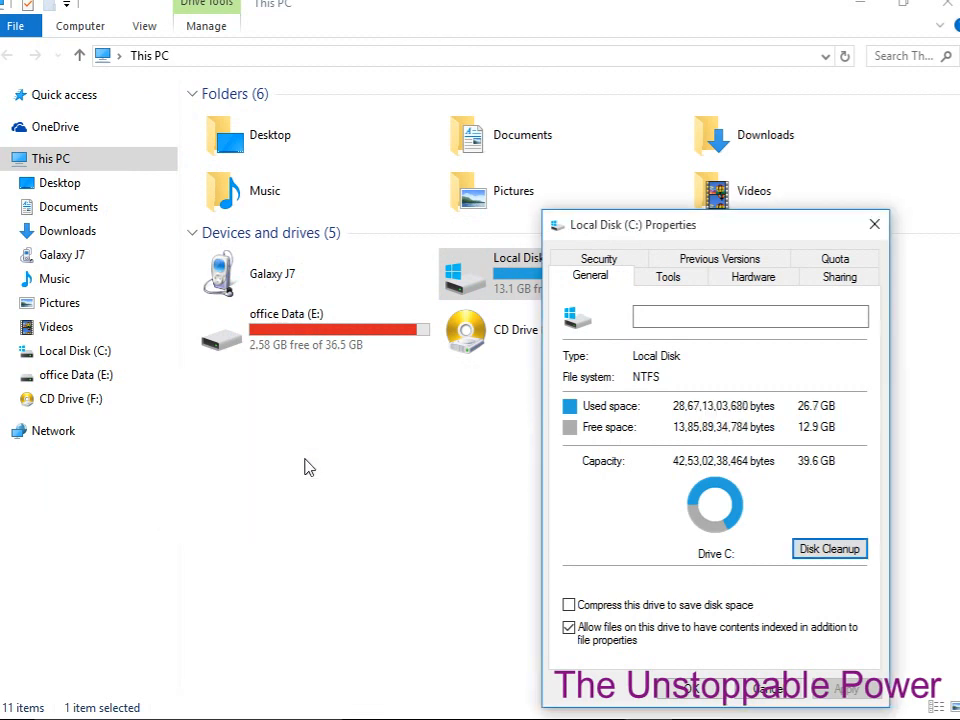
left_click_drag(692, 222, 543, 194)
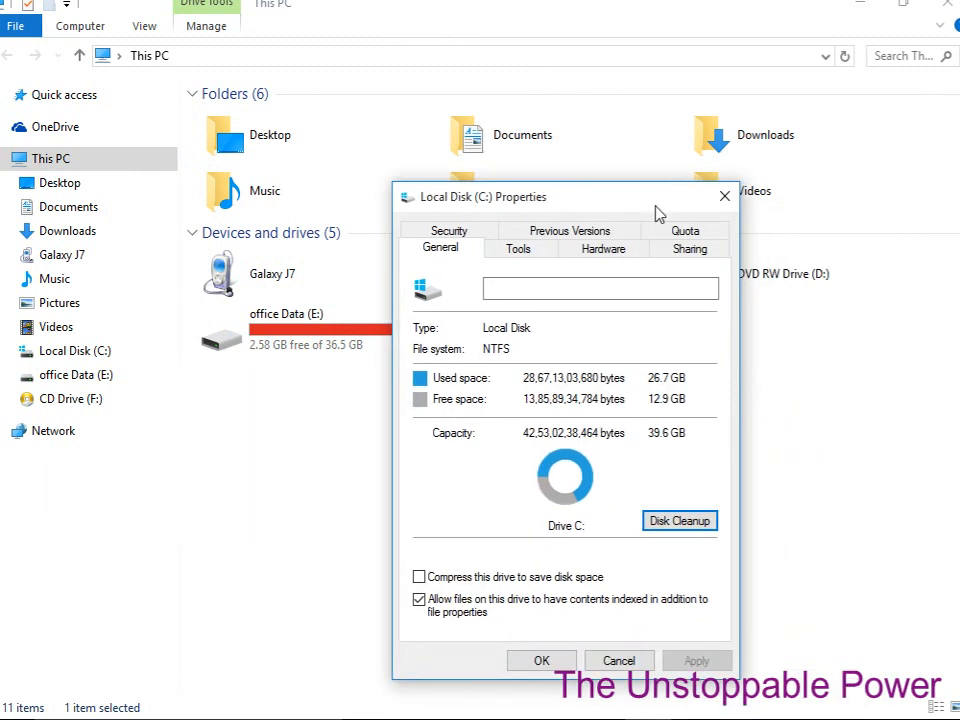
left_click(724, 197)
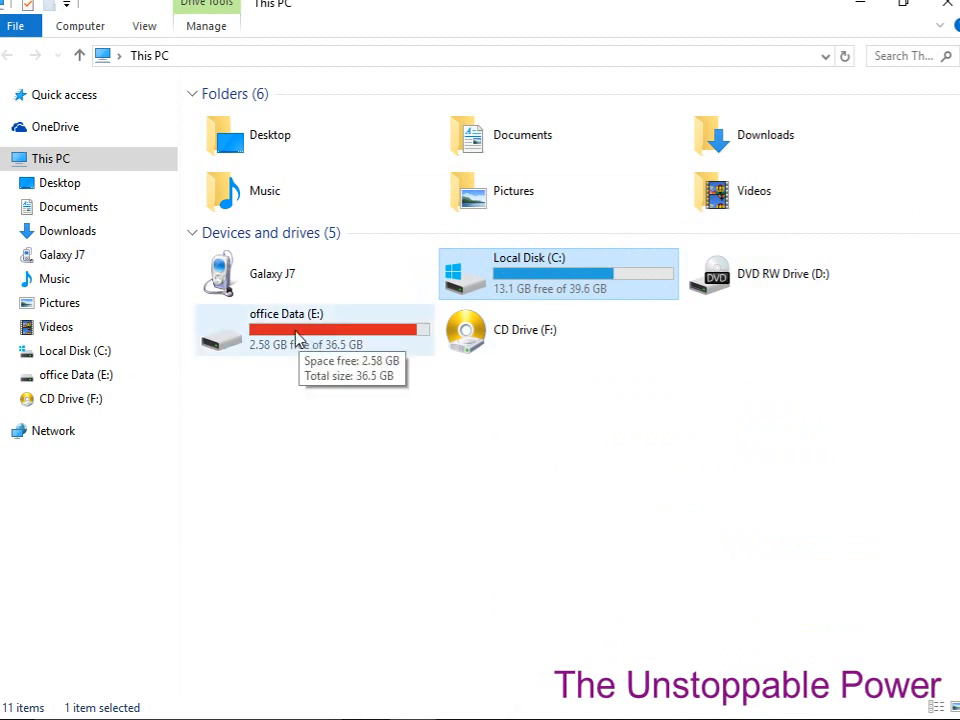
Open Local Disk (C:) to look at its contents and return to This PC
double_click(471, 285)
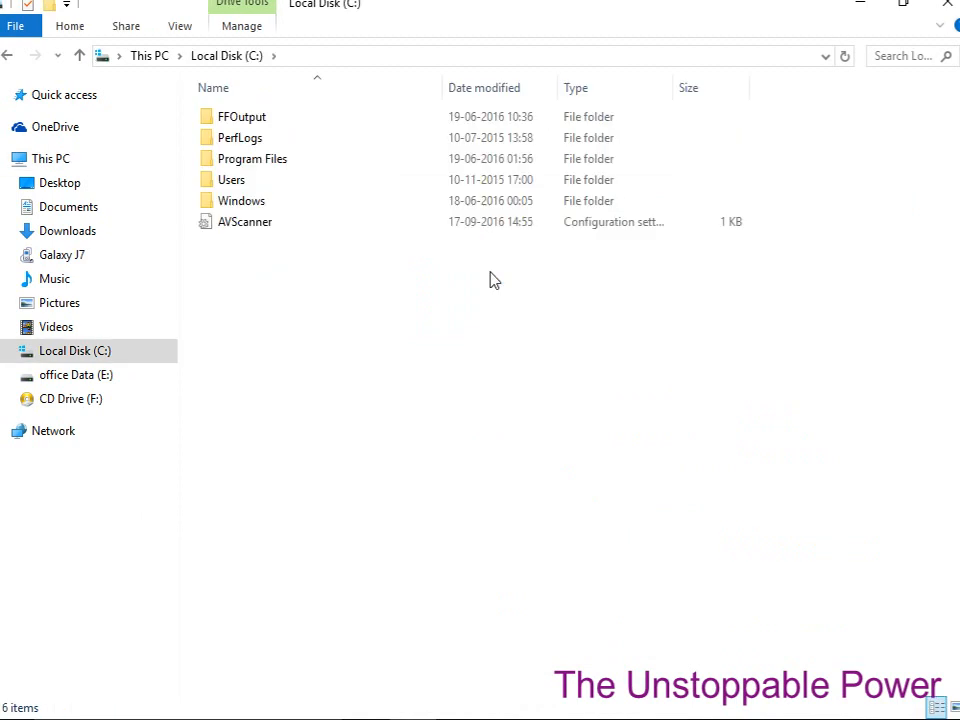
key("BackSpace")
double_click(494, 281)
key("BackSpace")
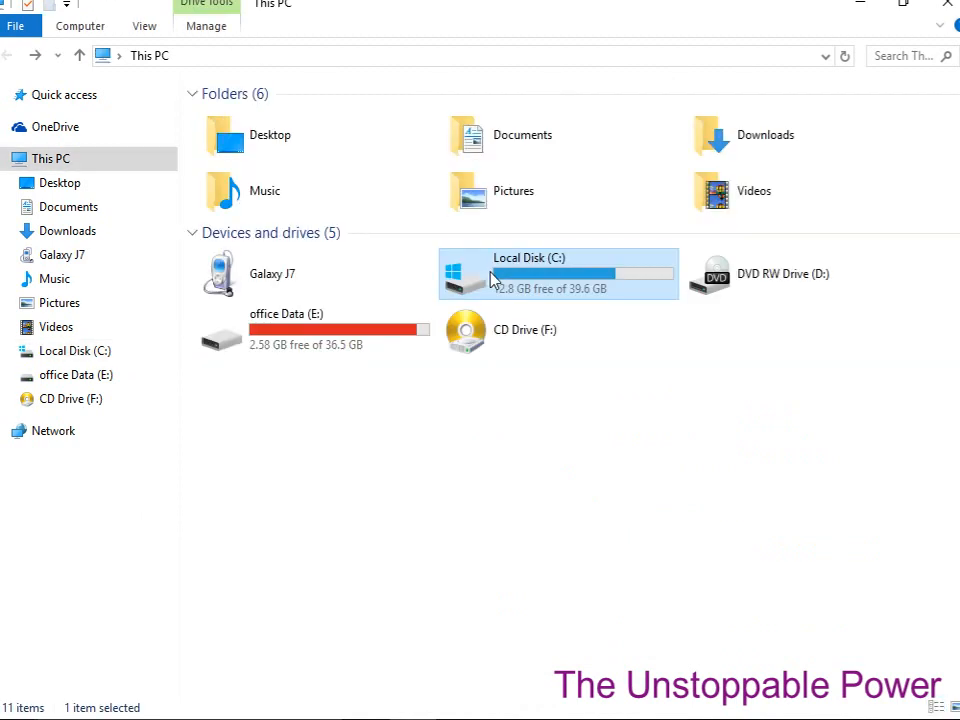
Open the office Data (E:) drive repeatedly to check how quickly it loads, returning to This PC each time
double_click(366, 343)
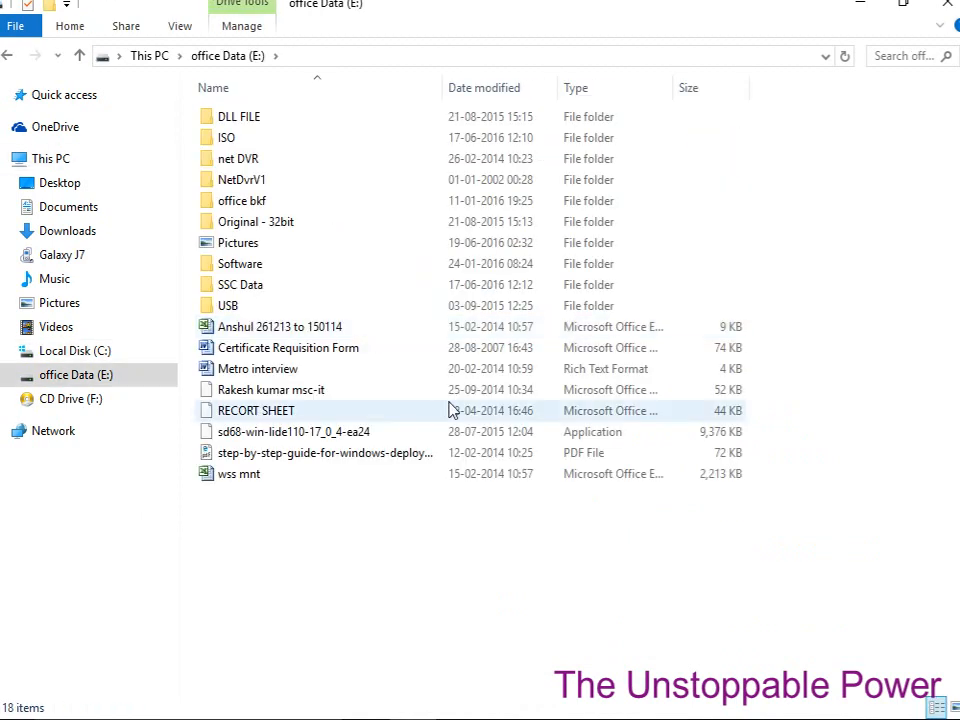
key("BackSpace")
key("Return")
key("BackSpace")
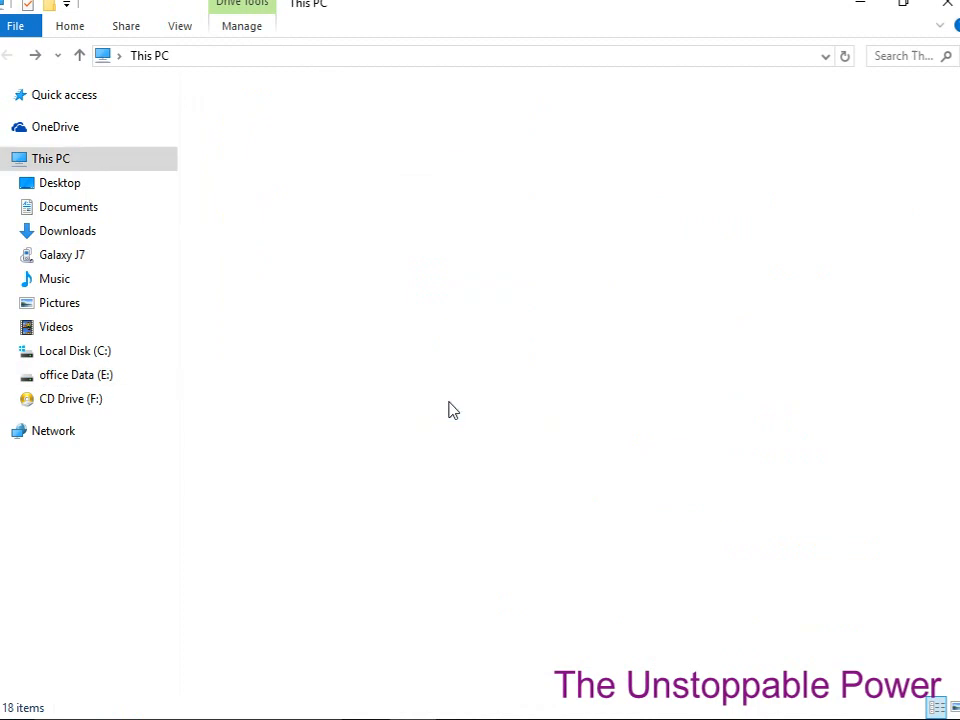
right_click(308, 333)
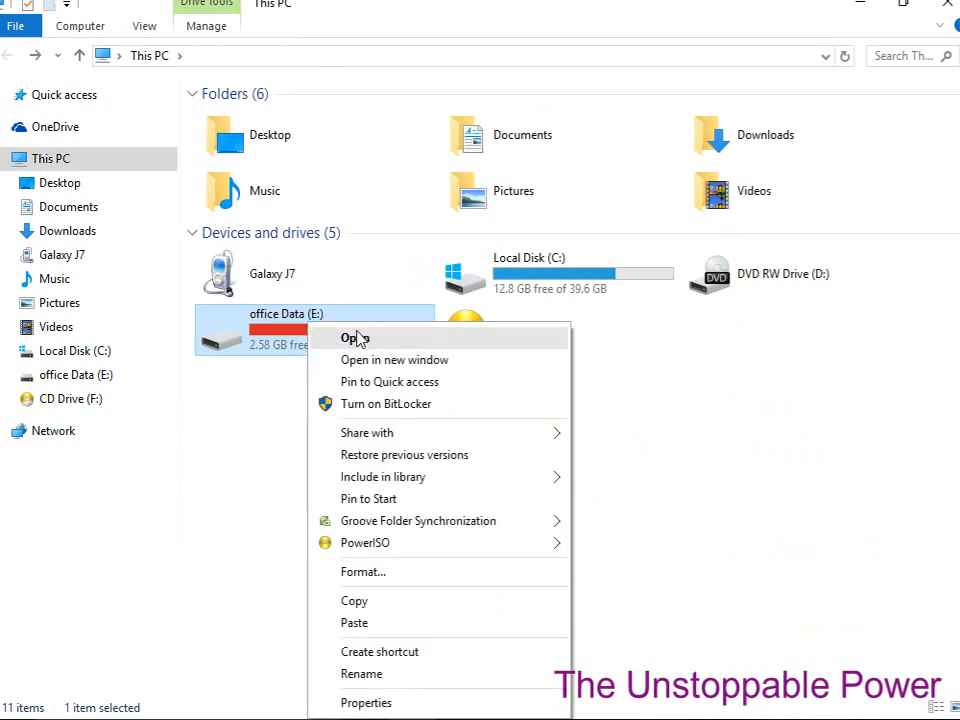
left_click(355, 337)
key("BackSpace")
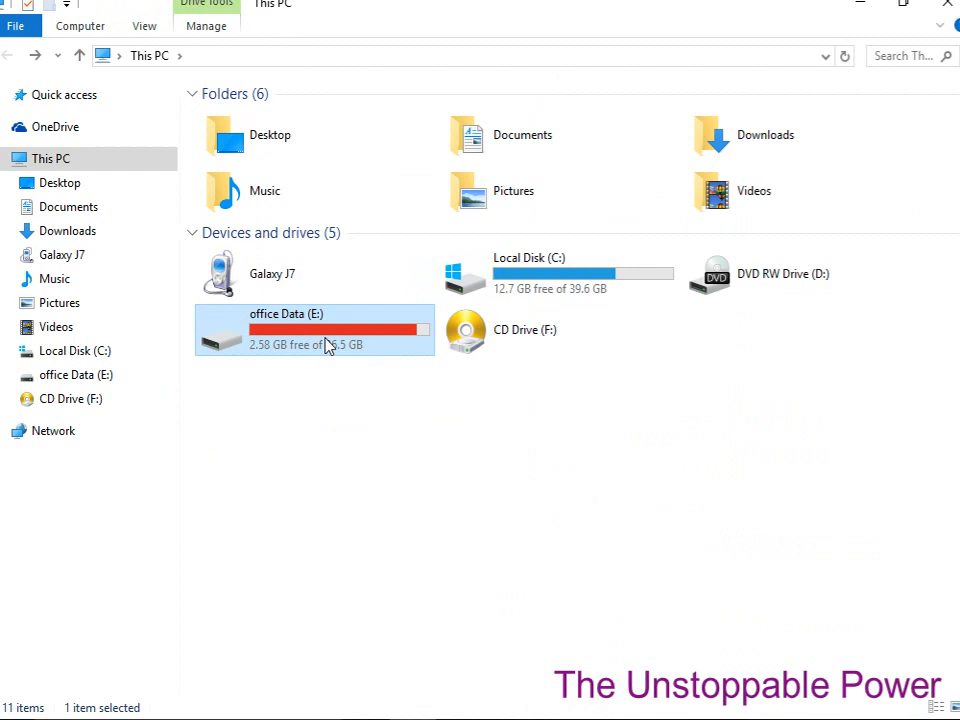
double_click(295, 337)
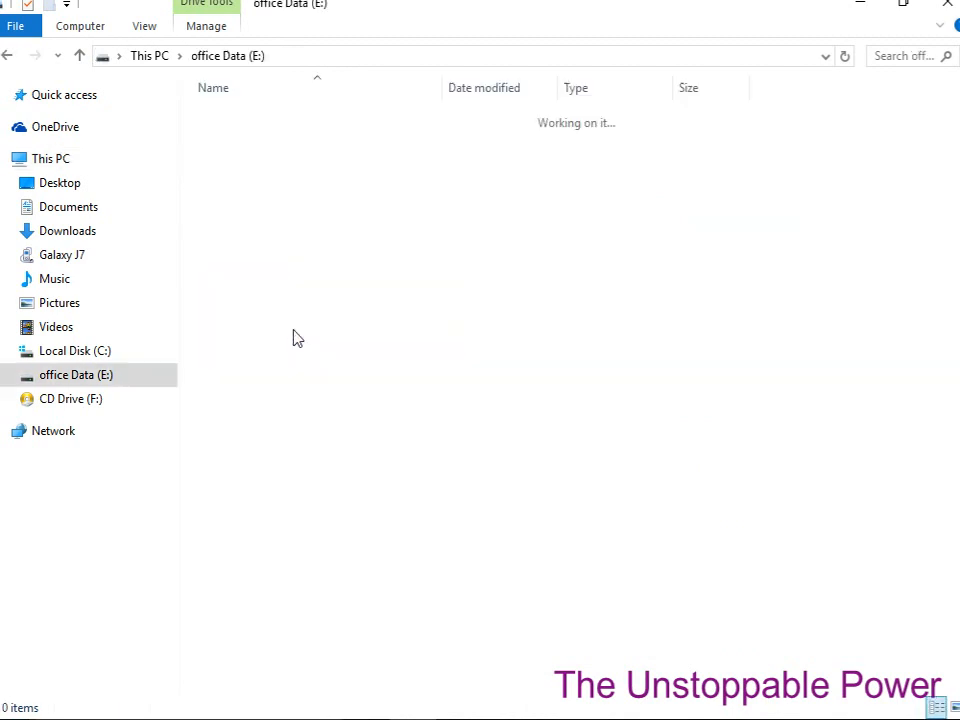
key("BackSpace")
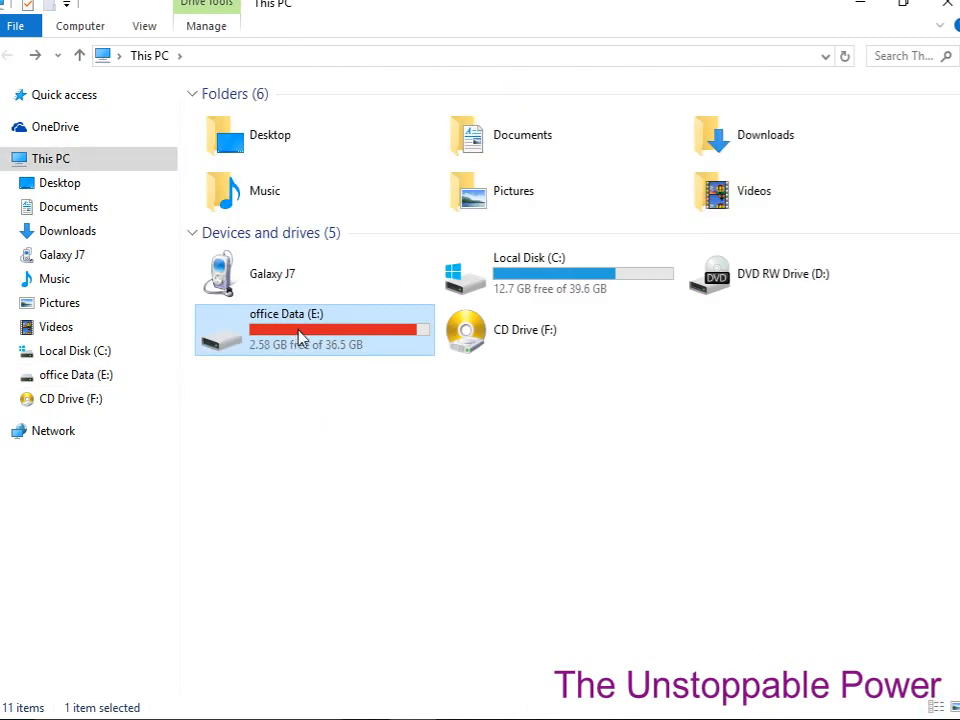
Run Disk Cleanup on office Data (E:) to permanently delete its Recycle Bin files, and close the drive's properties
right_click(279, 325)
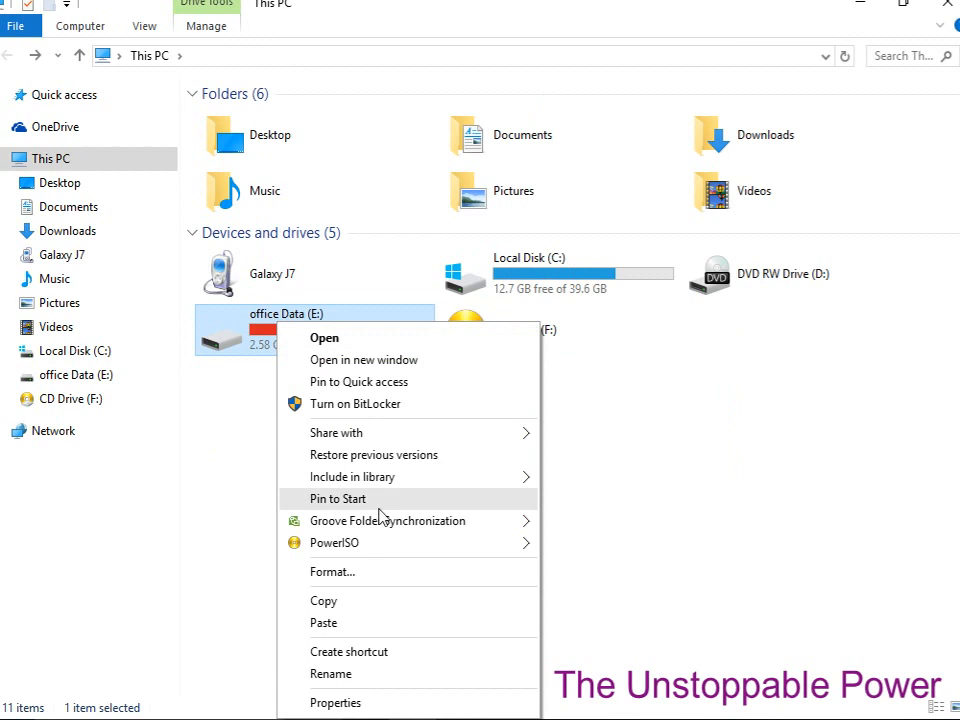
left_click(383, 704)
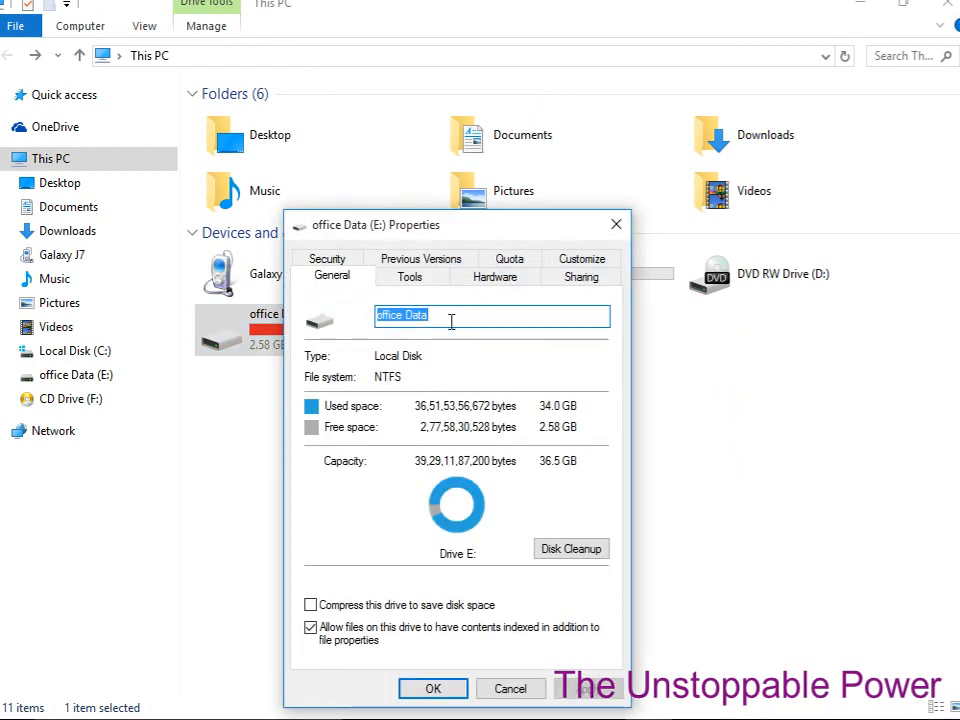
left_click_drag(494, 234, 533, 175)
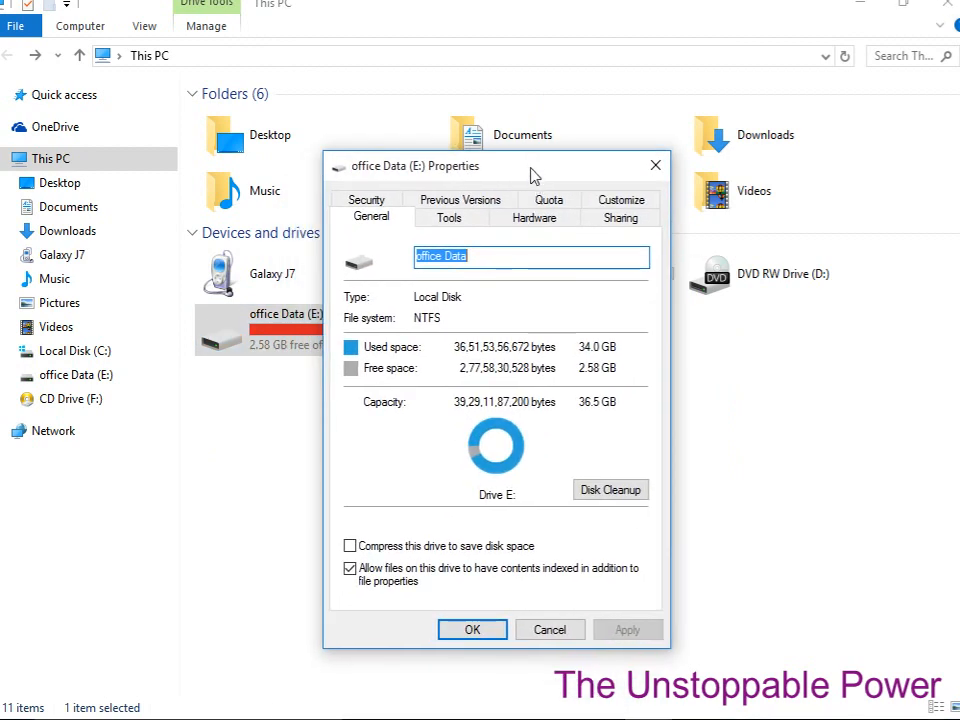
left_click(614, 497)
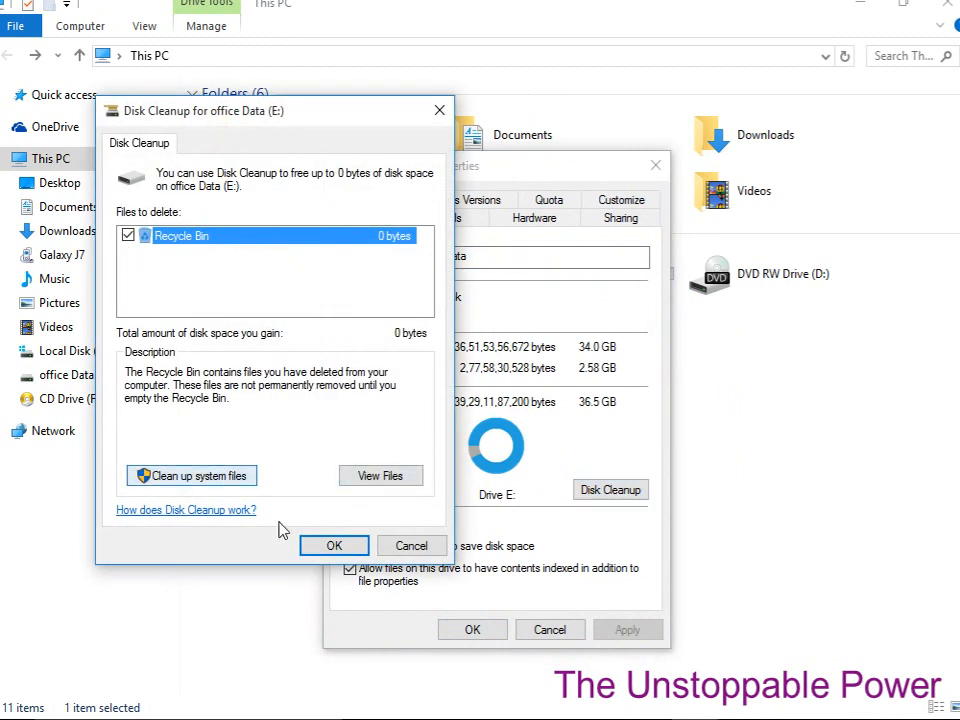
left_click(336, 547)
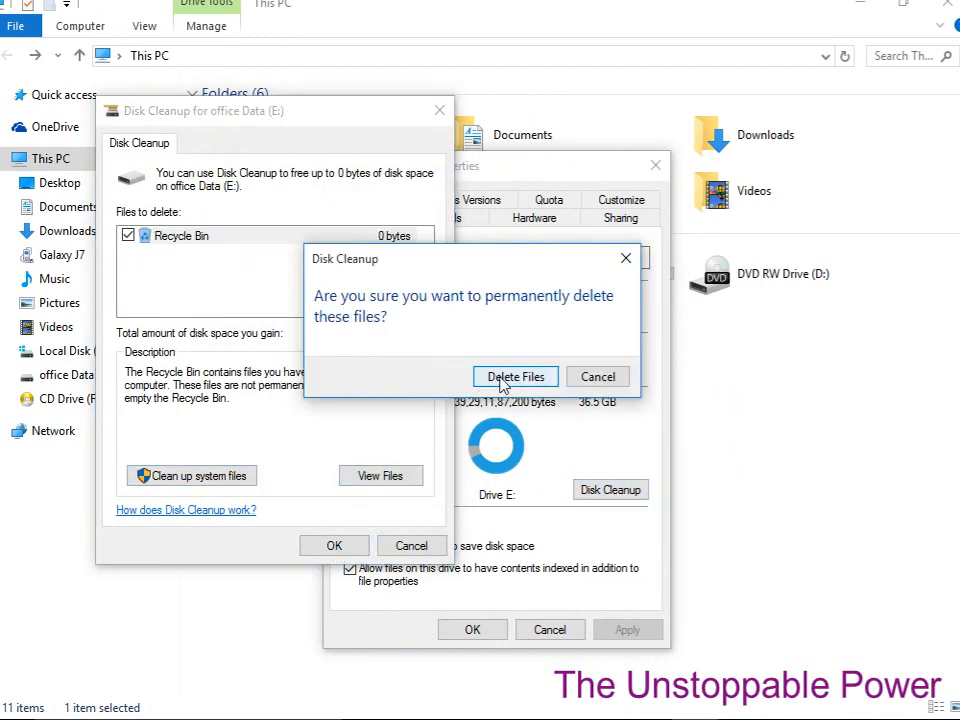
left_click(501, 386)
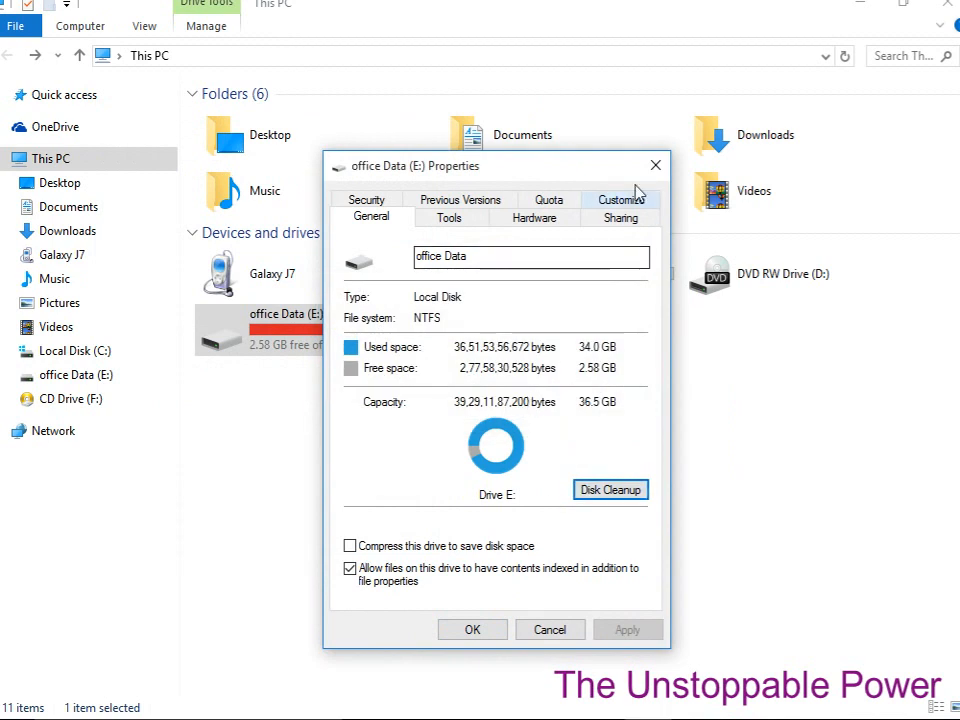
left_click(655, 167)
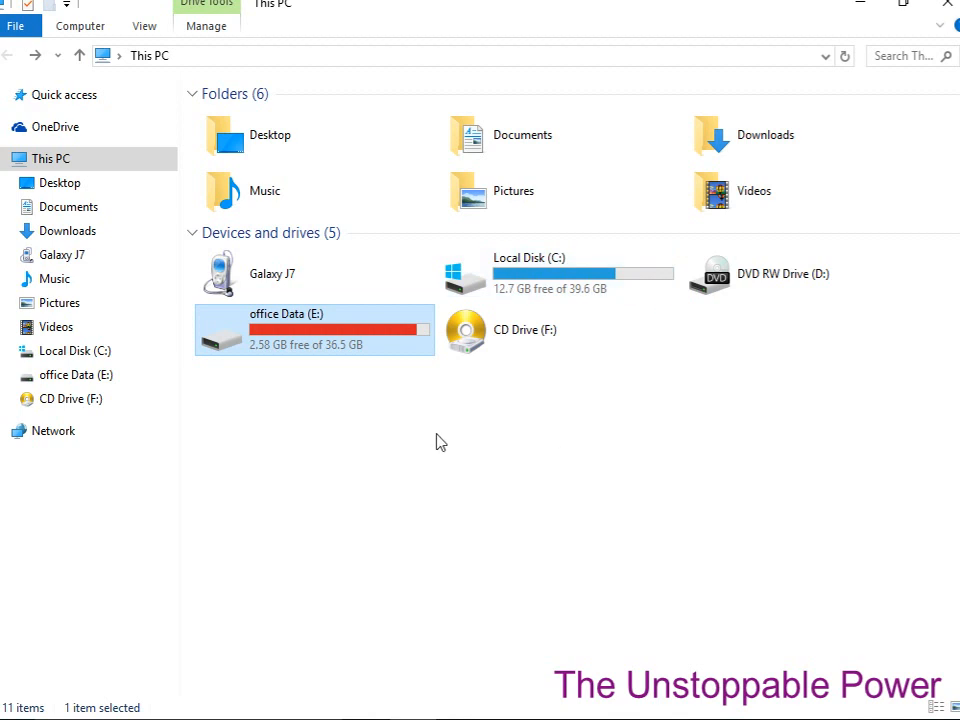
Open the drive optimization and defragmentation tool from the properties of office Data (E:)
right_click(308, 337)
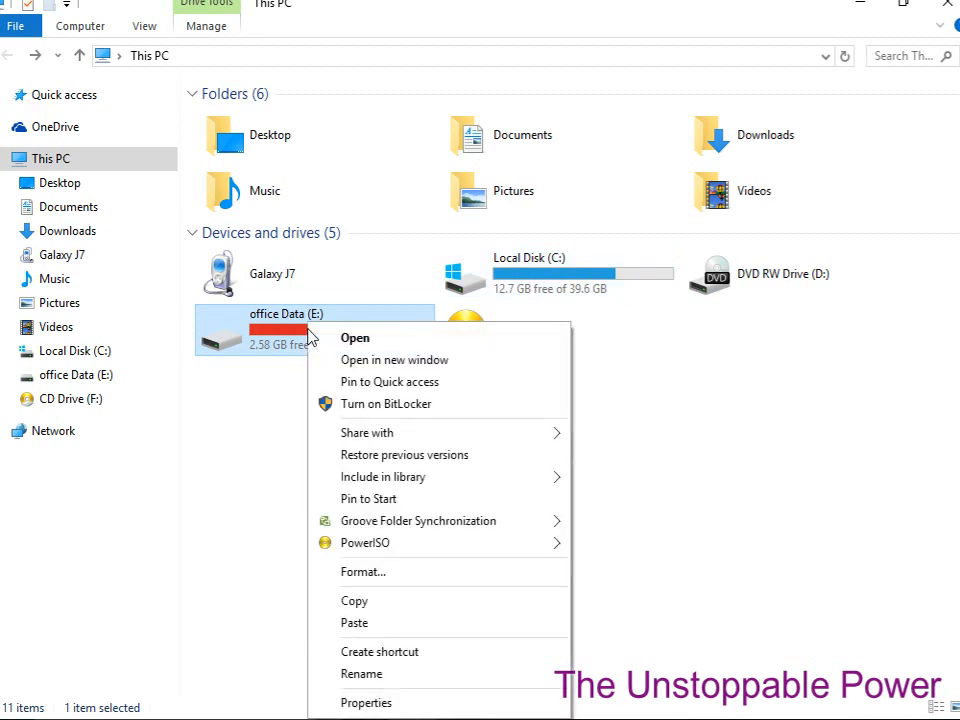
left_click(405, 704)
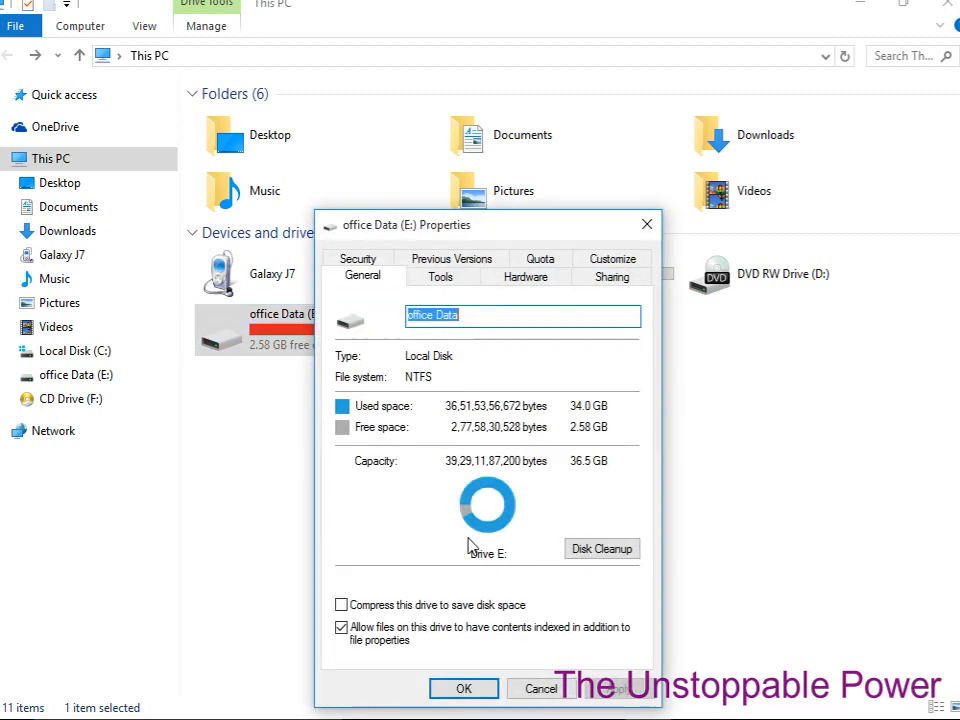
left_click(440, 276)
left_click_drag(487, 238, 465, 179)
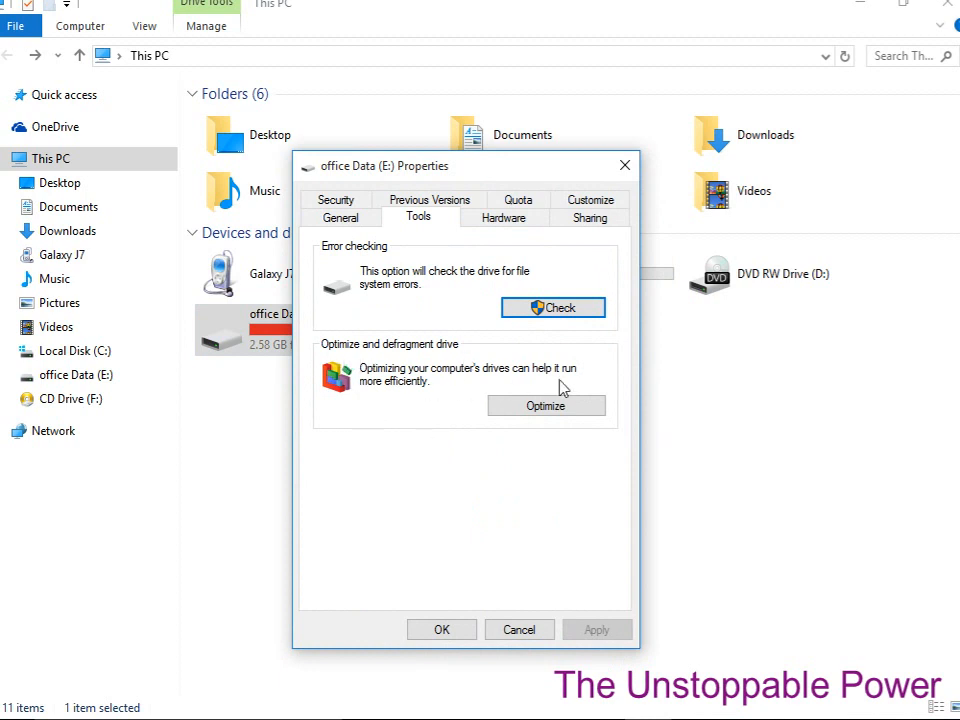
left_click(551, 417)
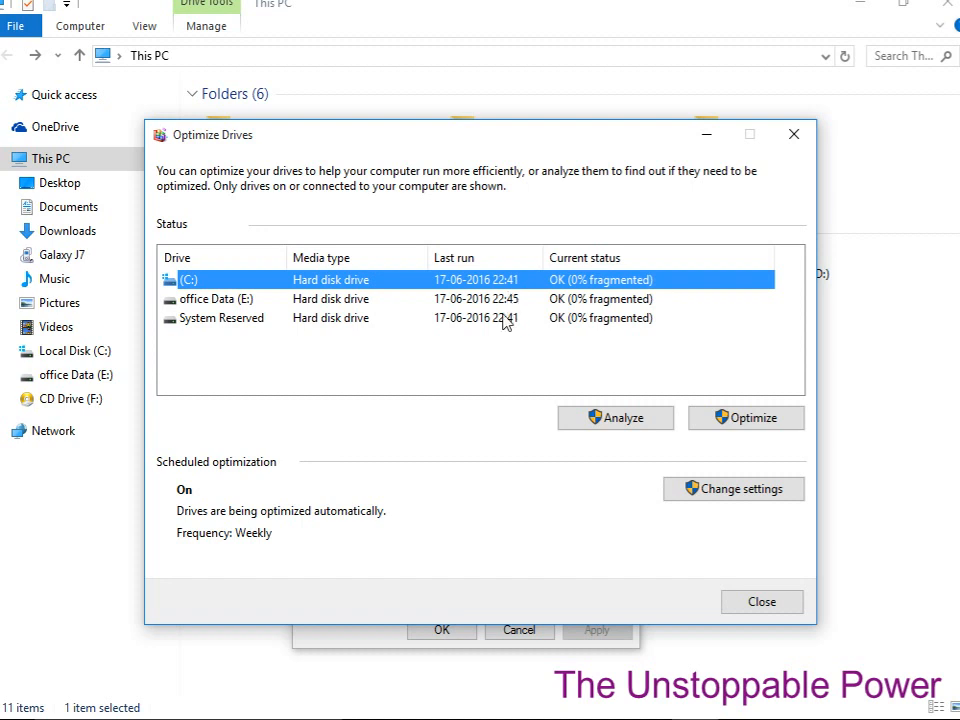
Analyze drives (C:), office Data (E:) and System Reserved for fragmentation, and close the optimization tool and the drive's properties
left_click(620, 424)
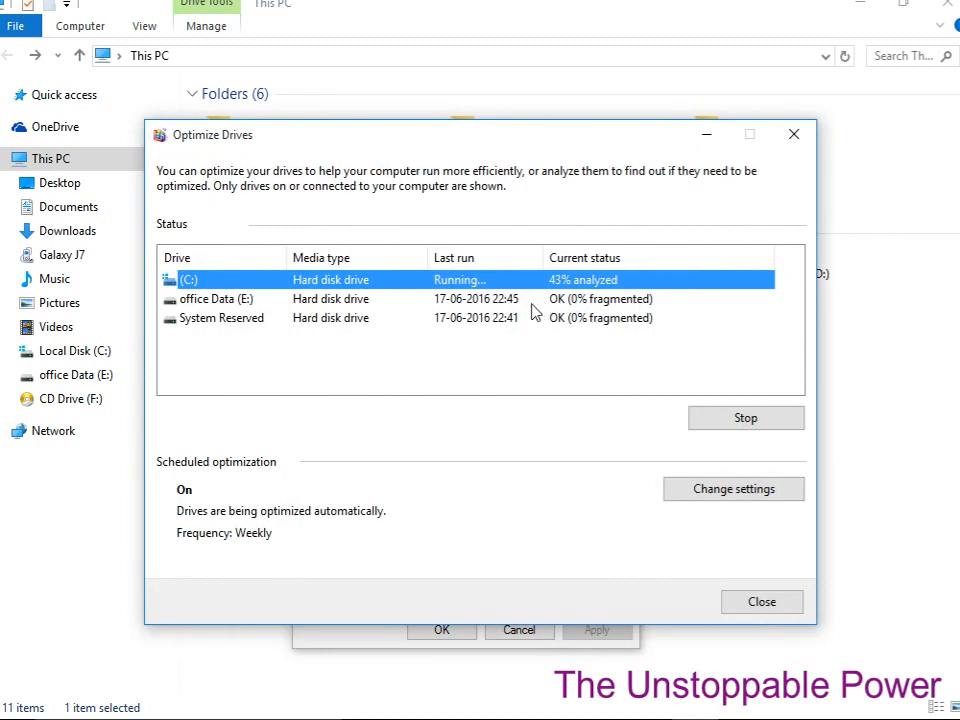
left_click(506, 300)
left_click(615, 424)
left_click(504, 320)
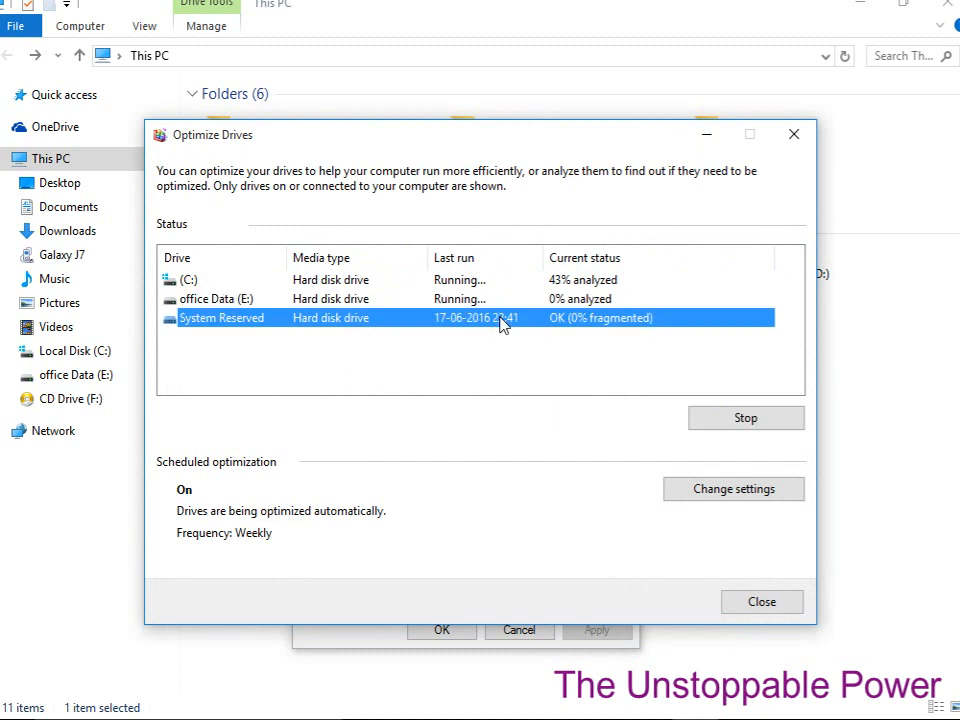
left_click(610, 420)
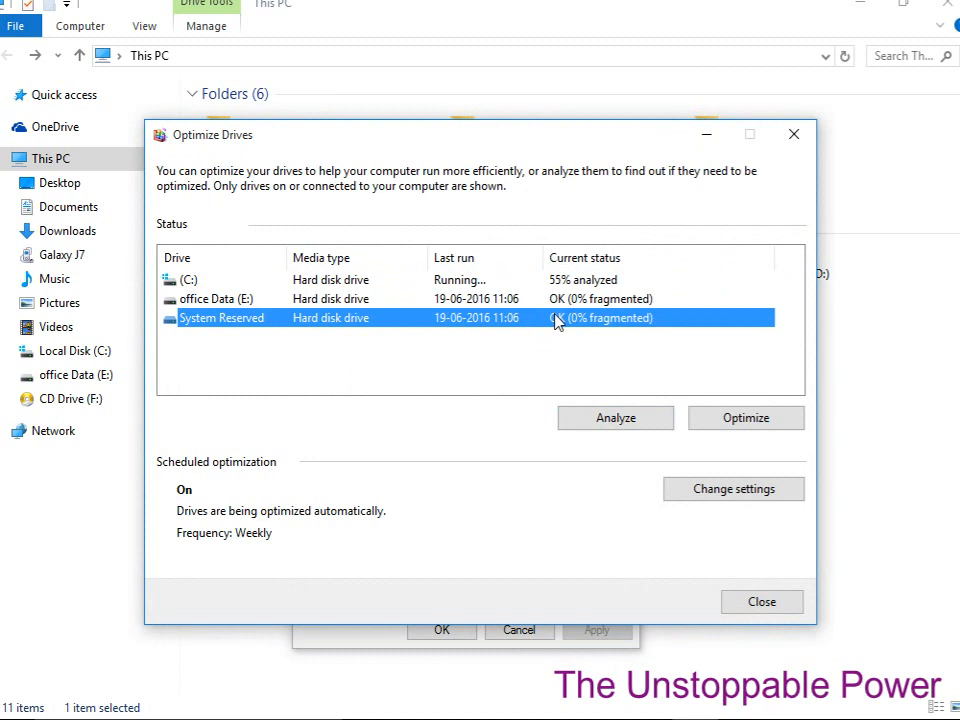
left_click(543, 283)
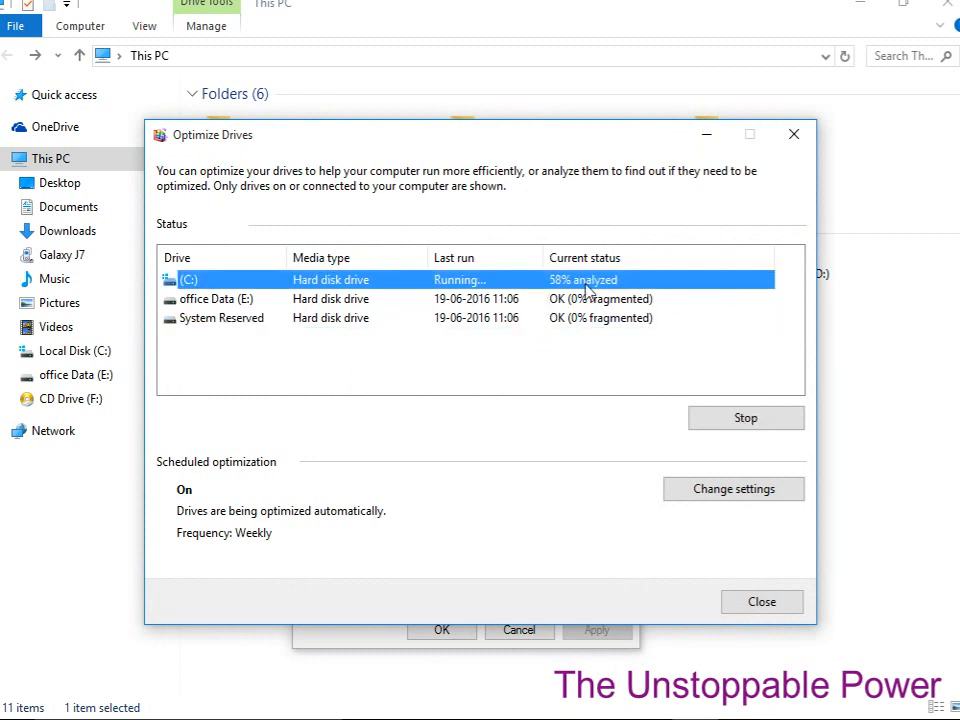
left_click(573, 344)
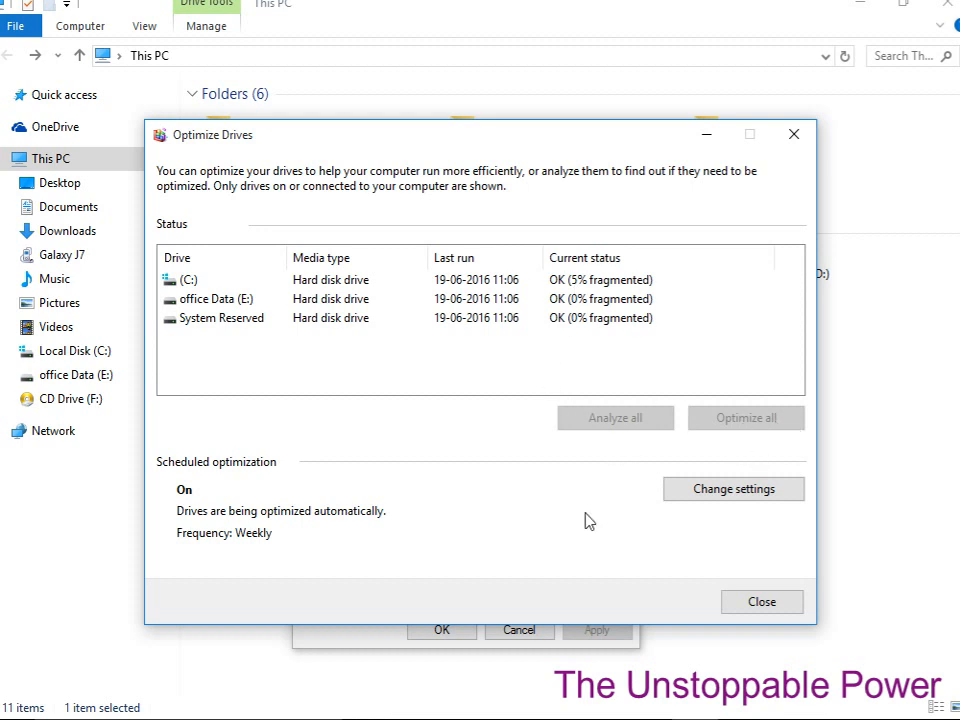
left_click(780, 604)
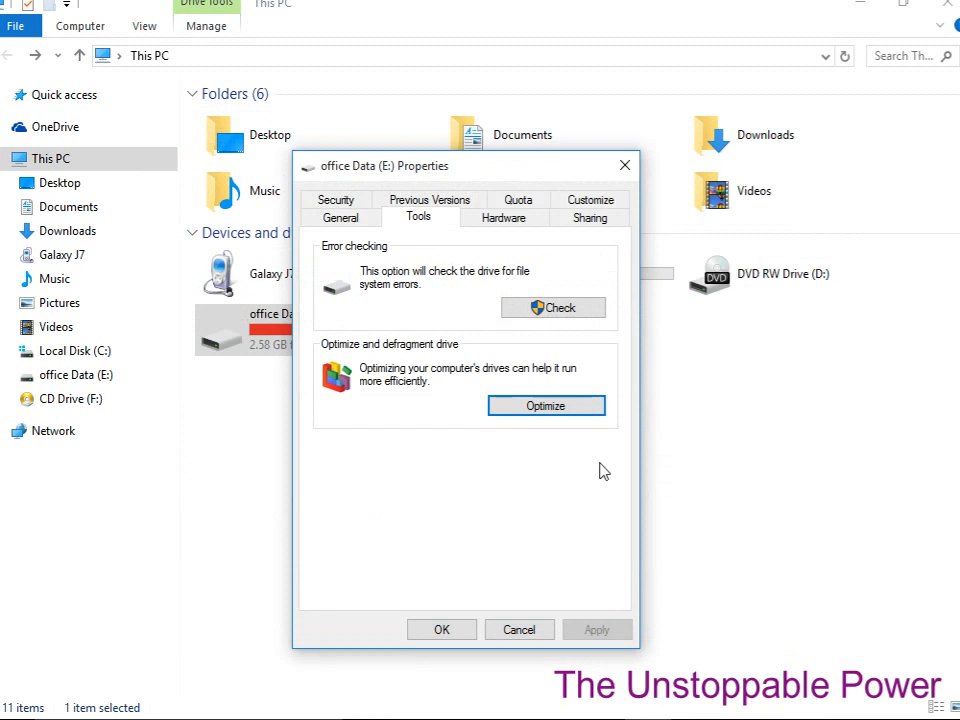
left_click(442, 630)
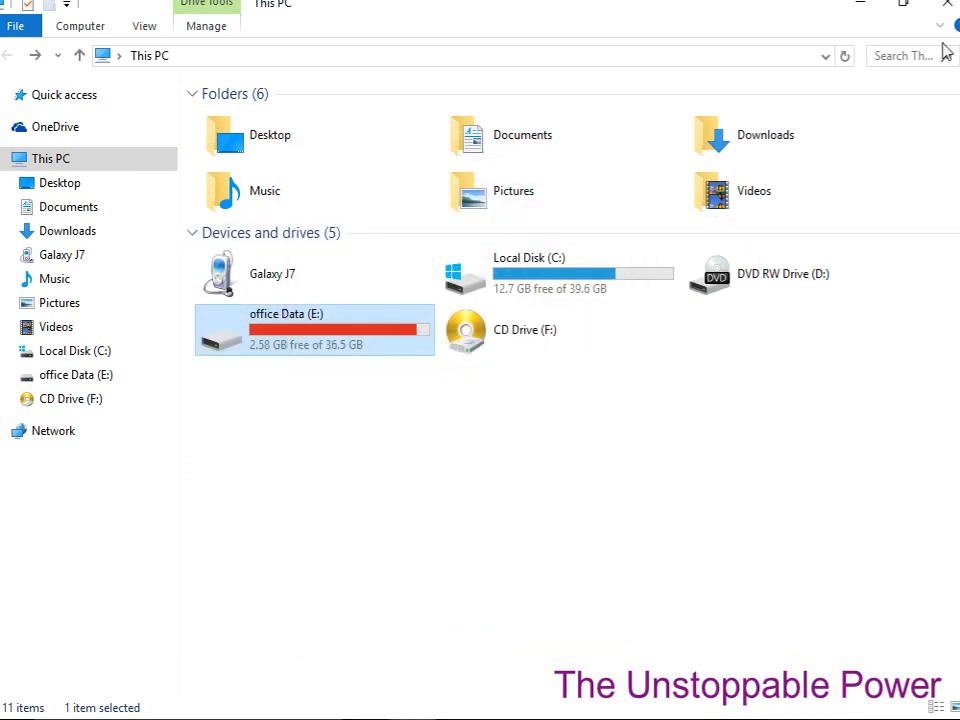
Close the This PC window and refresh the desktop twice
left_click(946, 8)
right_click(328, 200)
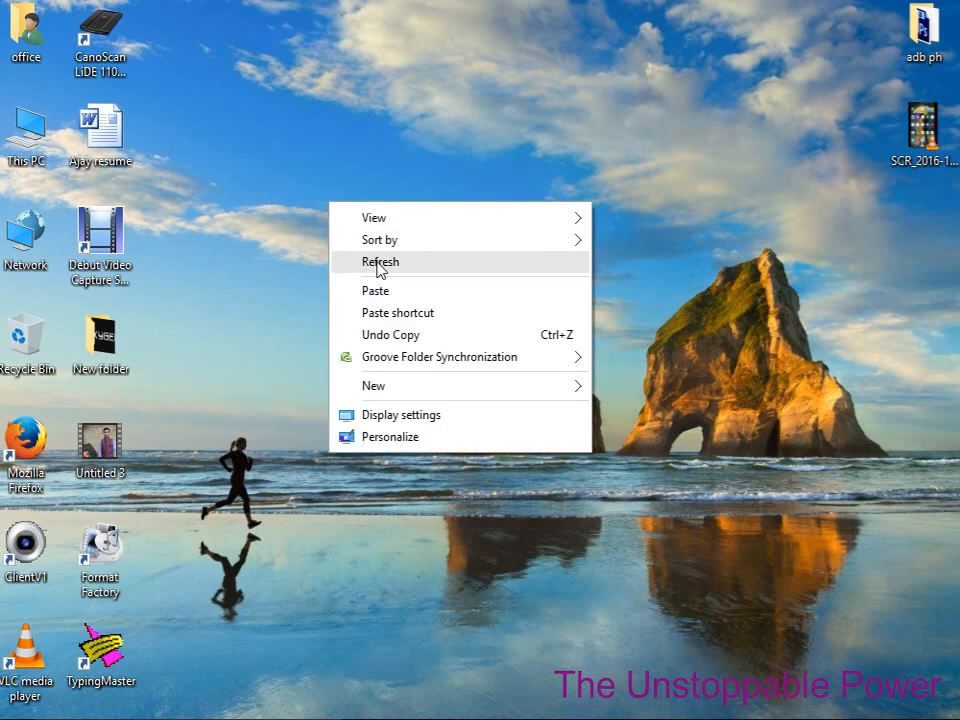
left_click(377, 262)
right_click(336, 191)
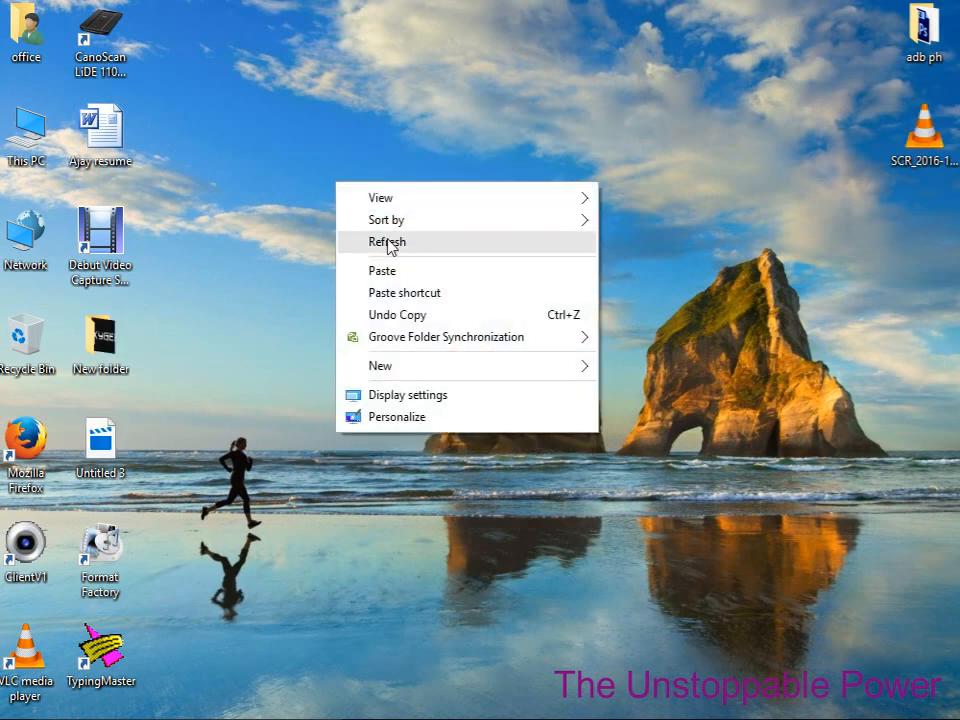
left_click(362, 243)
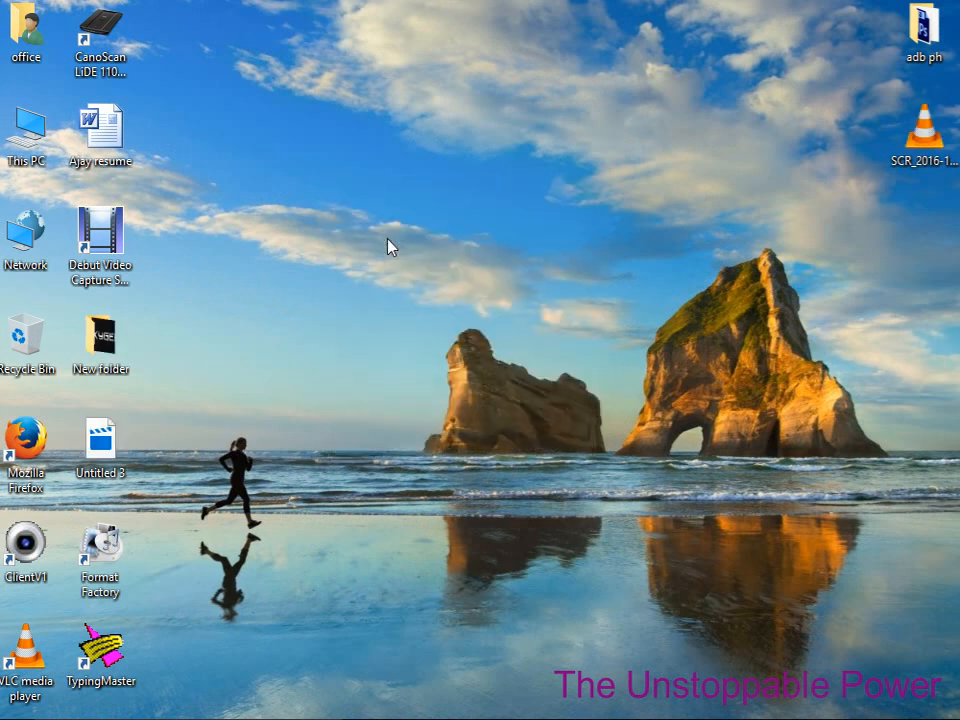
Open the Recycle Bin to check its contents, close it, and refresh the desktop
double_click(29, 340)
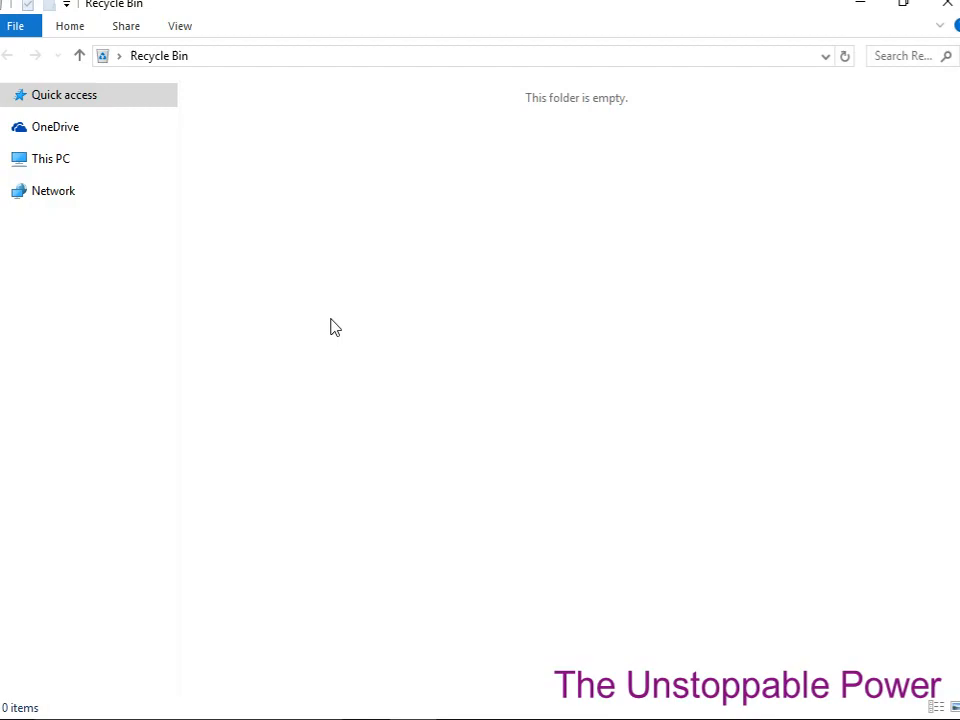
right_click(454, 218)
left_click(509, 306)
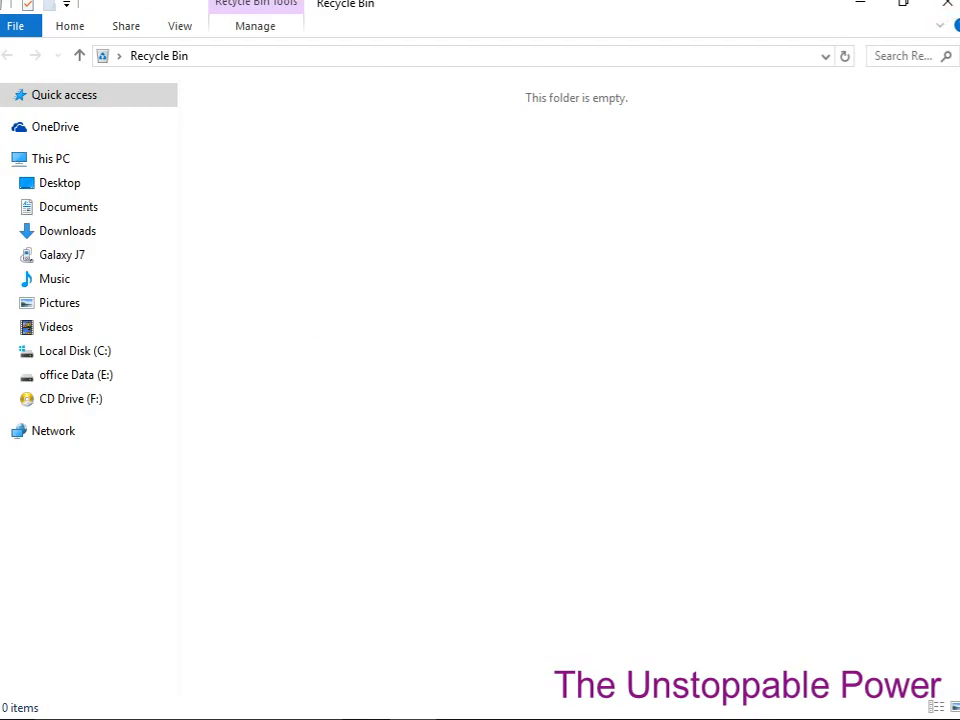
left_click(947, 5)
right_click(400, 192)
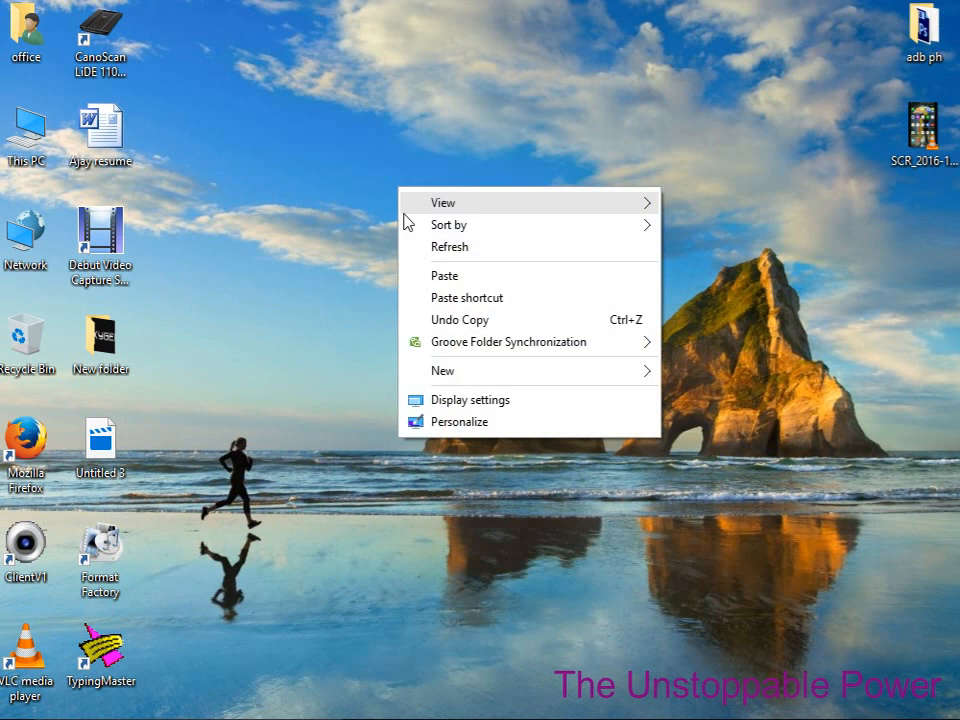
left_click(441, 248)
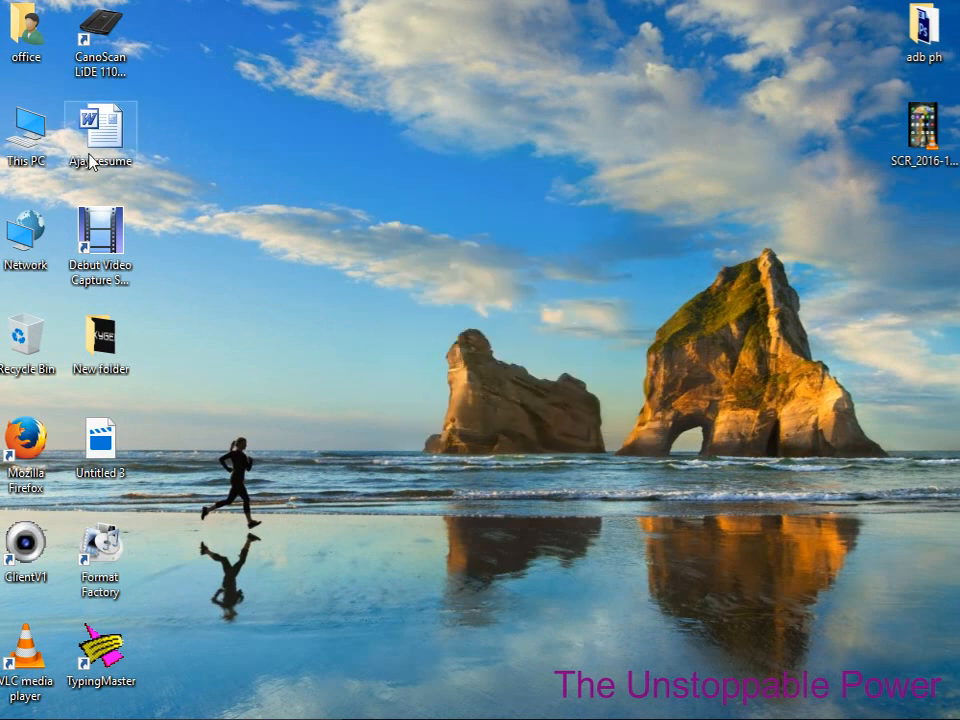
Check the free space of Local Disk (C:) in This PC, close the window, and refresh the desktop several times
double_click(26, 130)
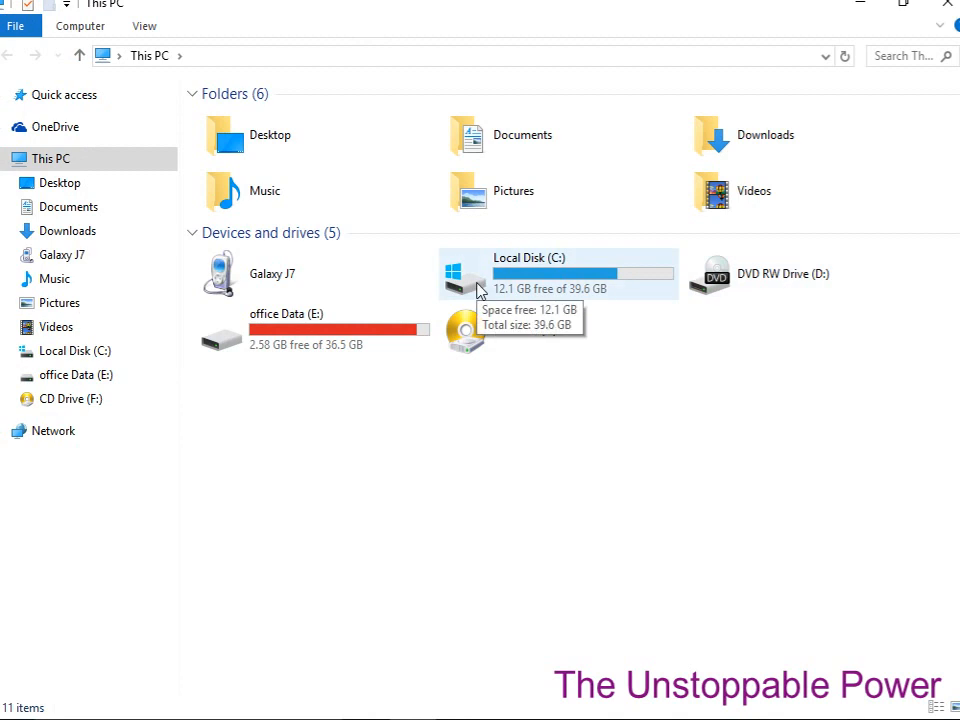
left_click(953, 6)
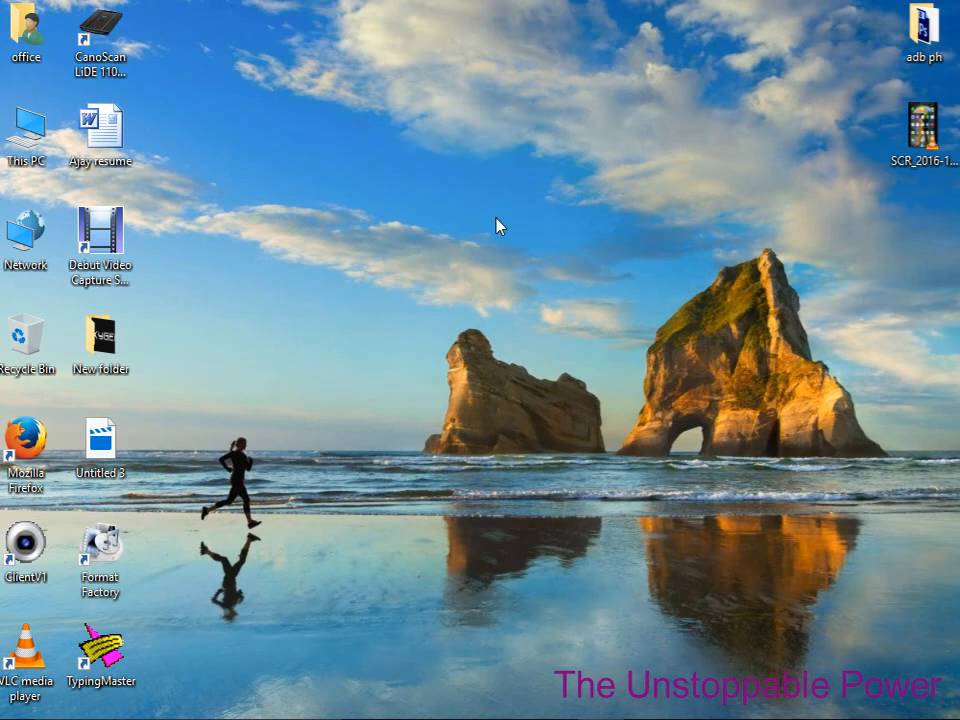
right_click(497, 209)
left_click(533, 264)
right_click(375, 200)
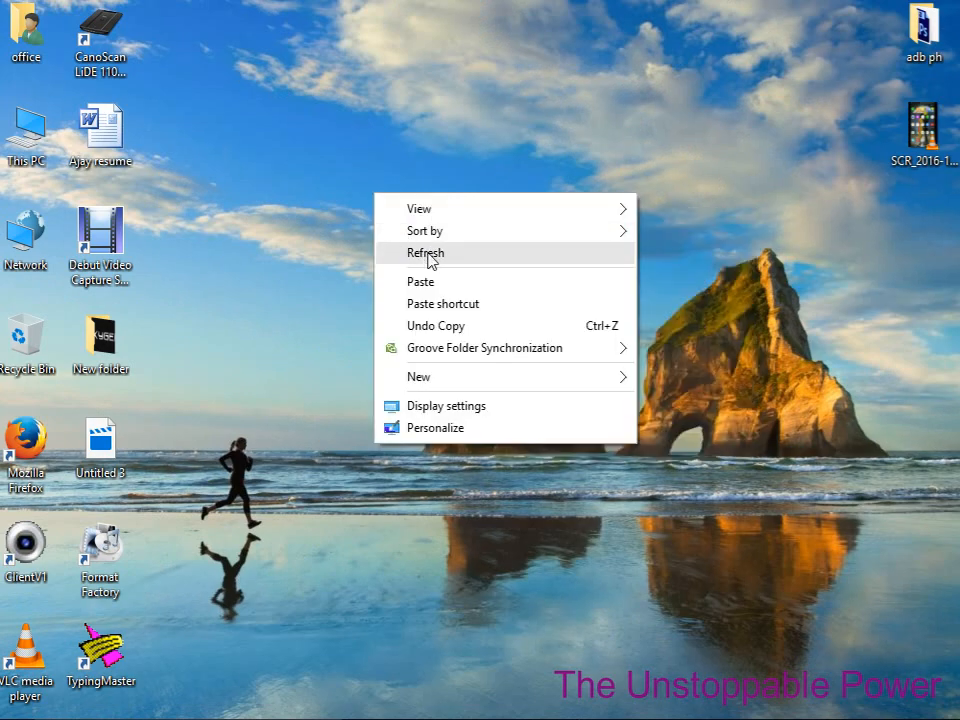
left_click(429, 257)
right_click(416, 229)
left_click(463, 283)
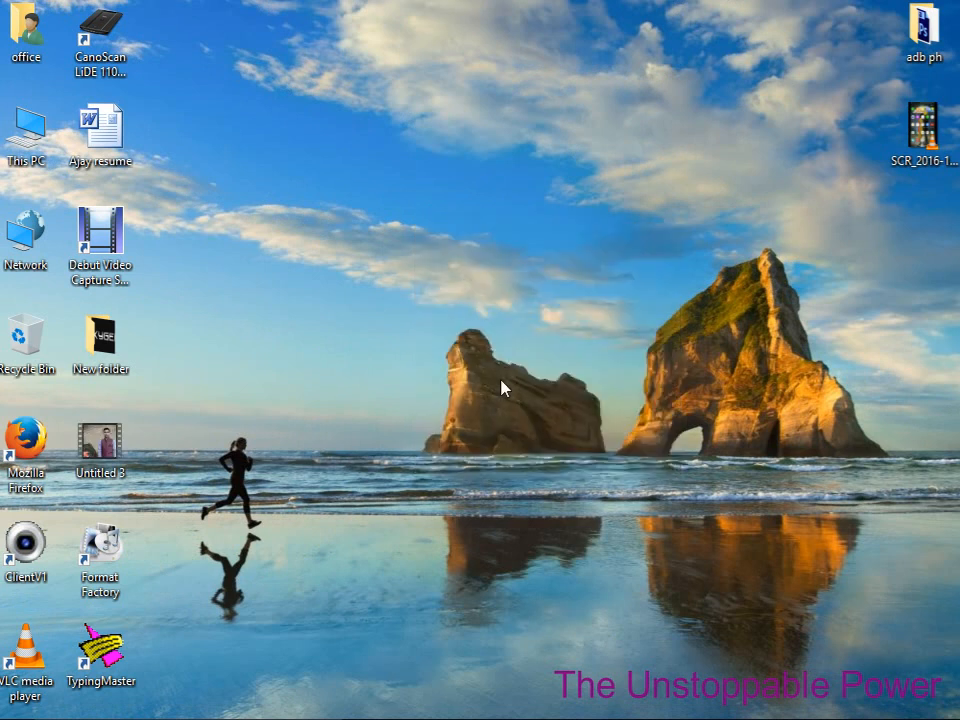
right_click(393, 224)
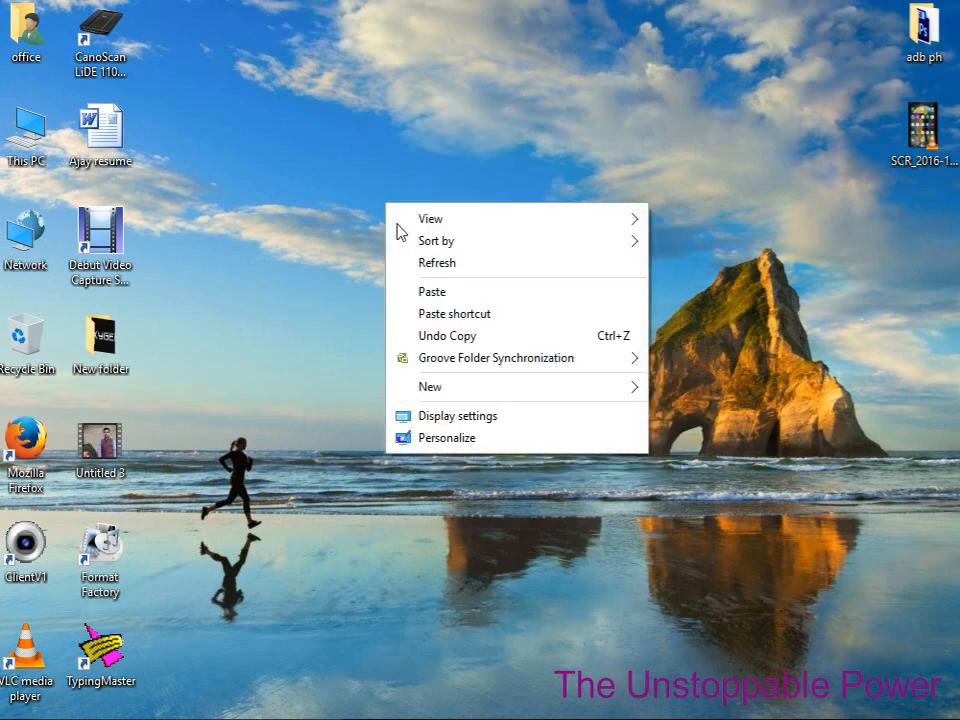
left_click(436, 266)
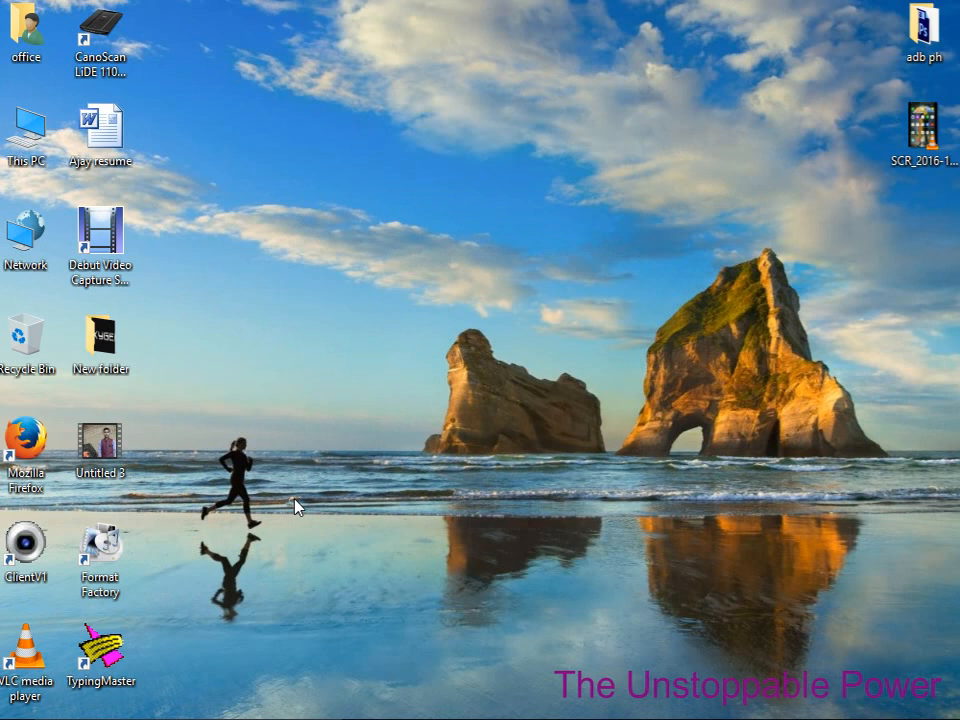
right_click(298, 327)
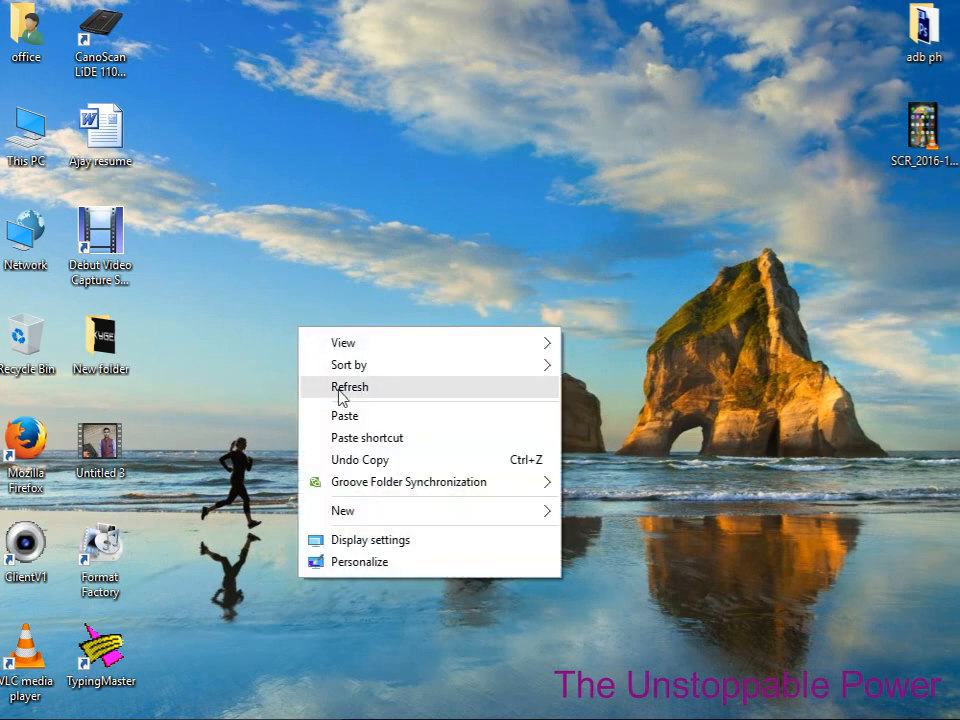
left_click(346, 393)
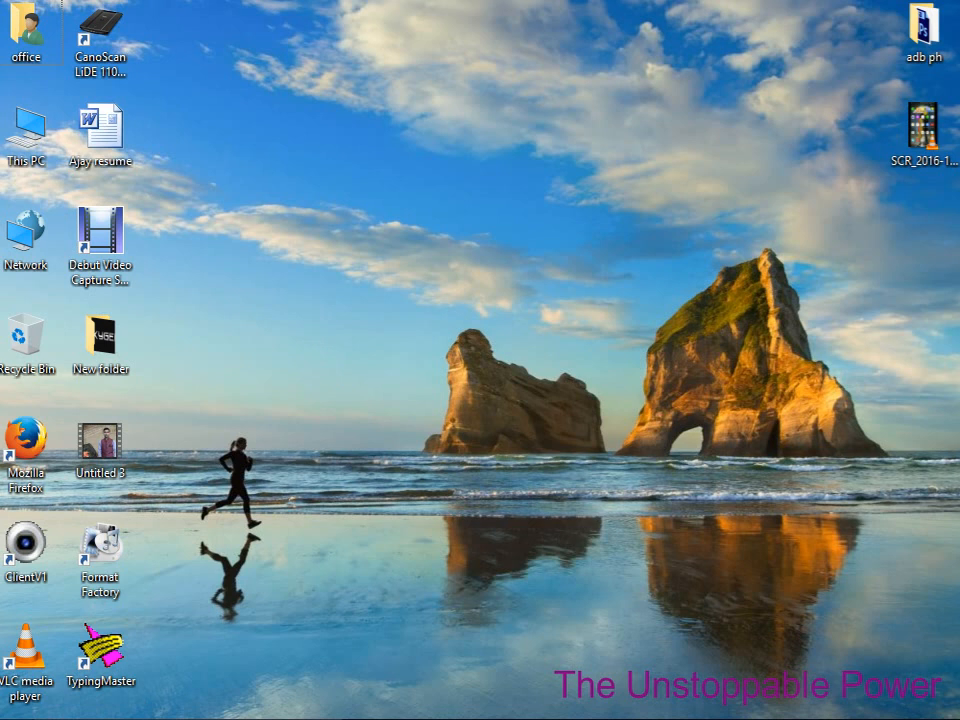
Find Control Panel through the Windows search and open its Programs and Features page
left_click(16, 718)
left_click(110, 718)
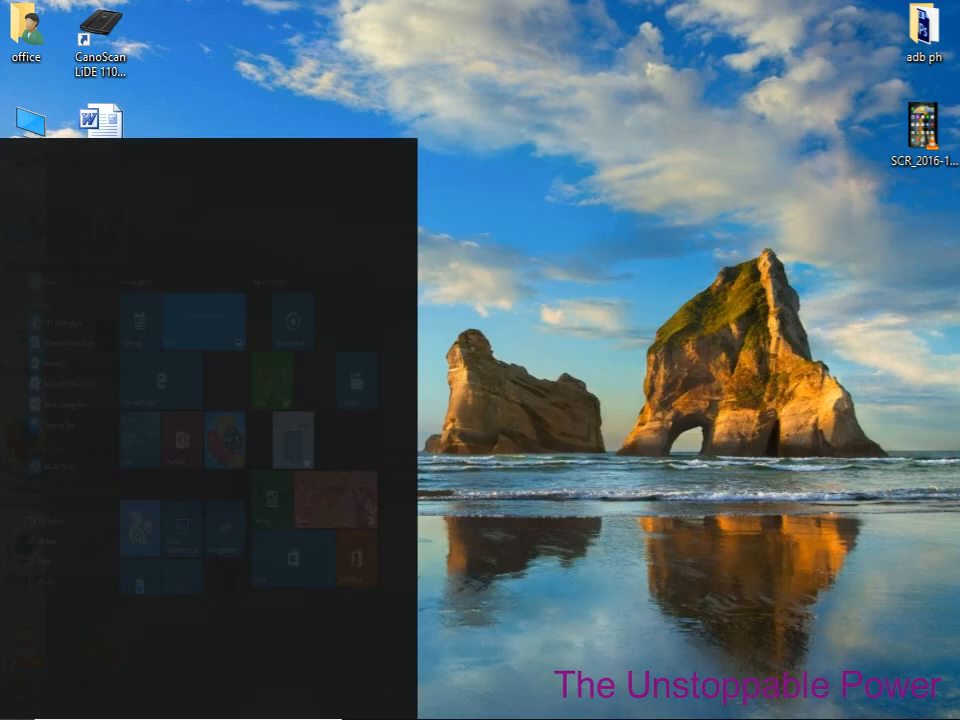
type("c")
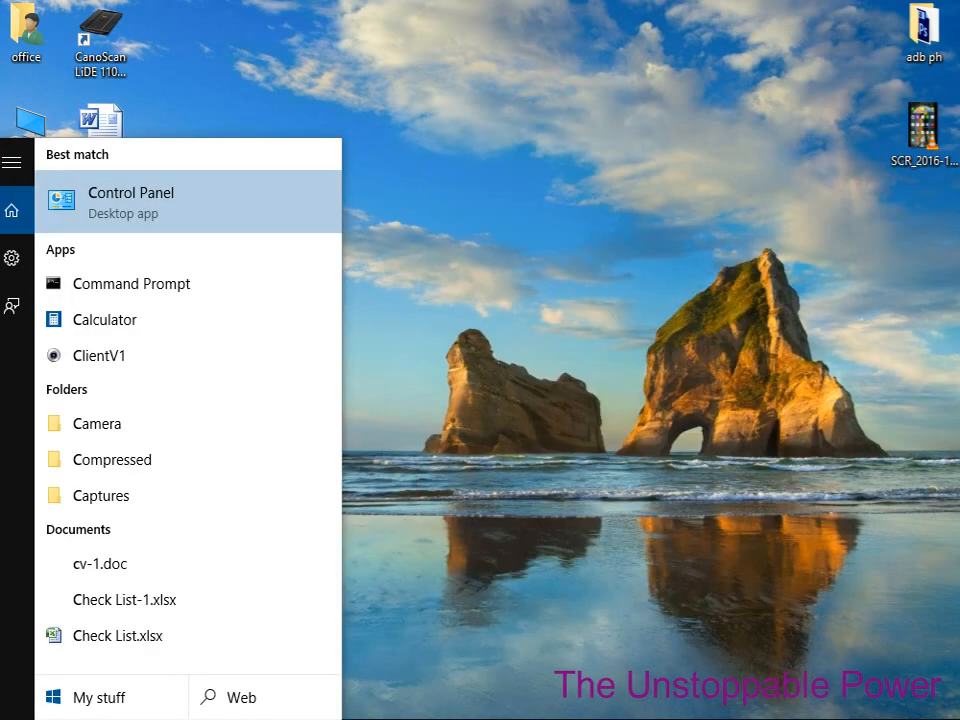
left_click(197, 211)
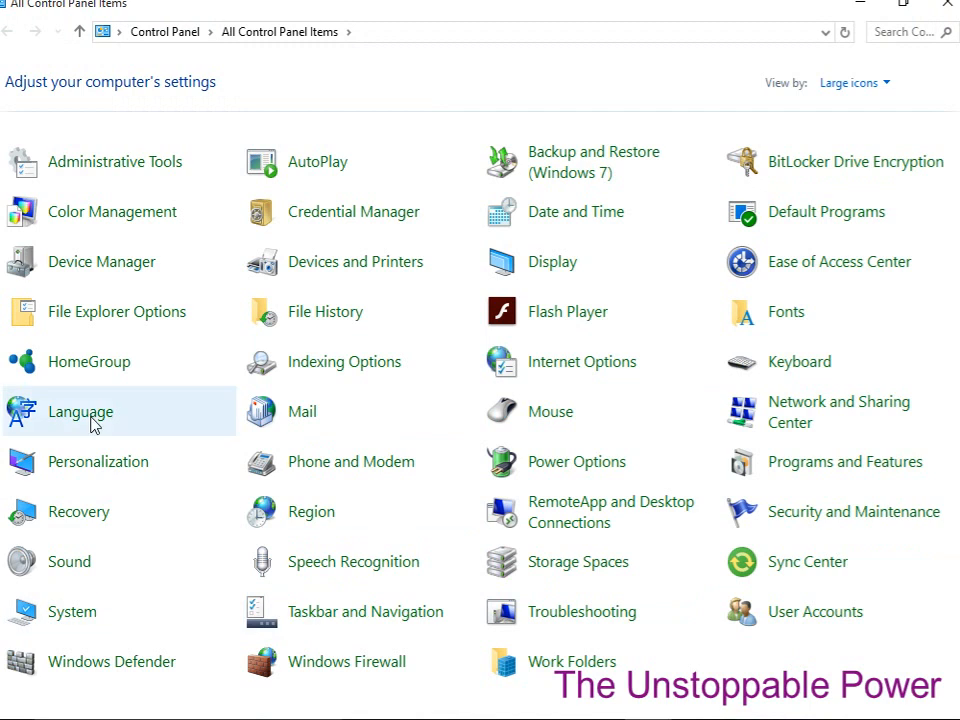
left_click(826, 466)
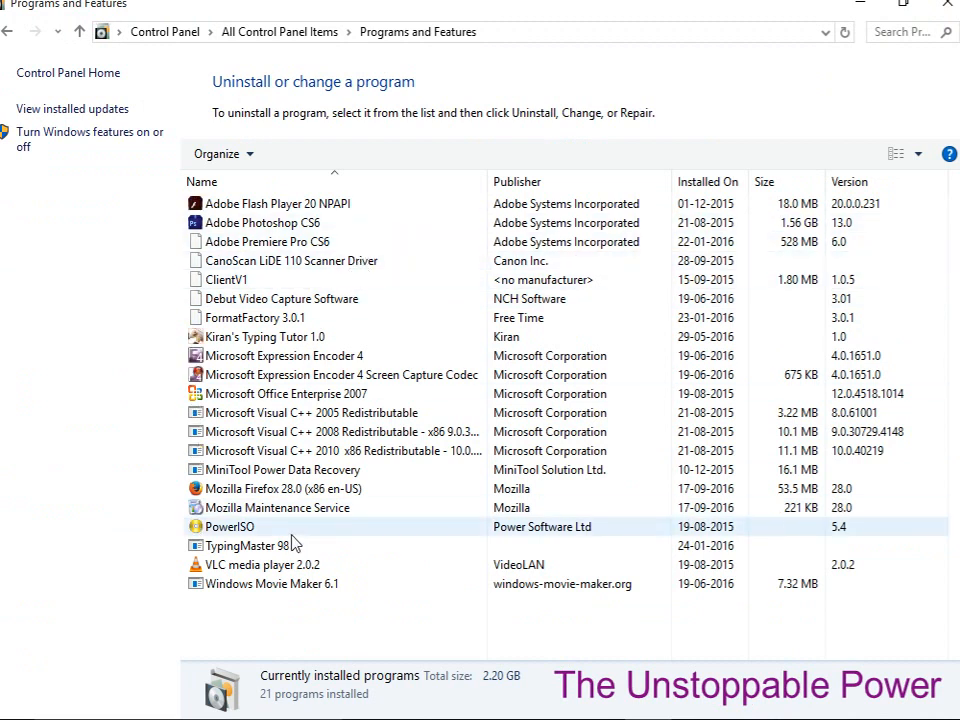
Uninstall Windows Movie Maker 6.1 with all of its components
left_click(287, 594)
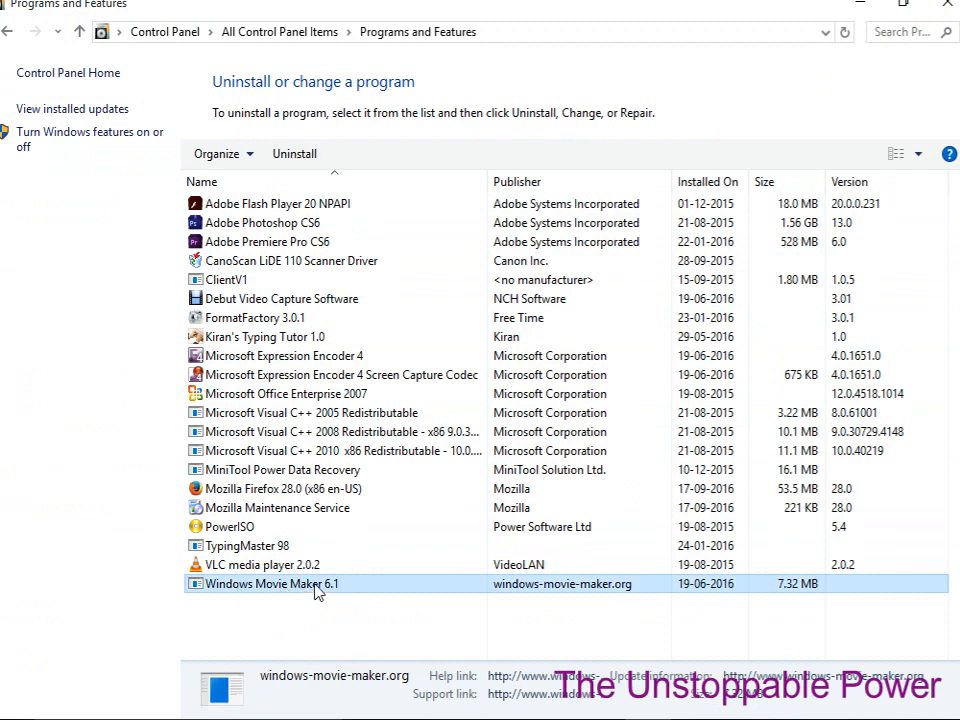
right_click(315, 592)
left_click(377, 541)
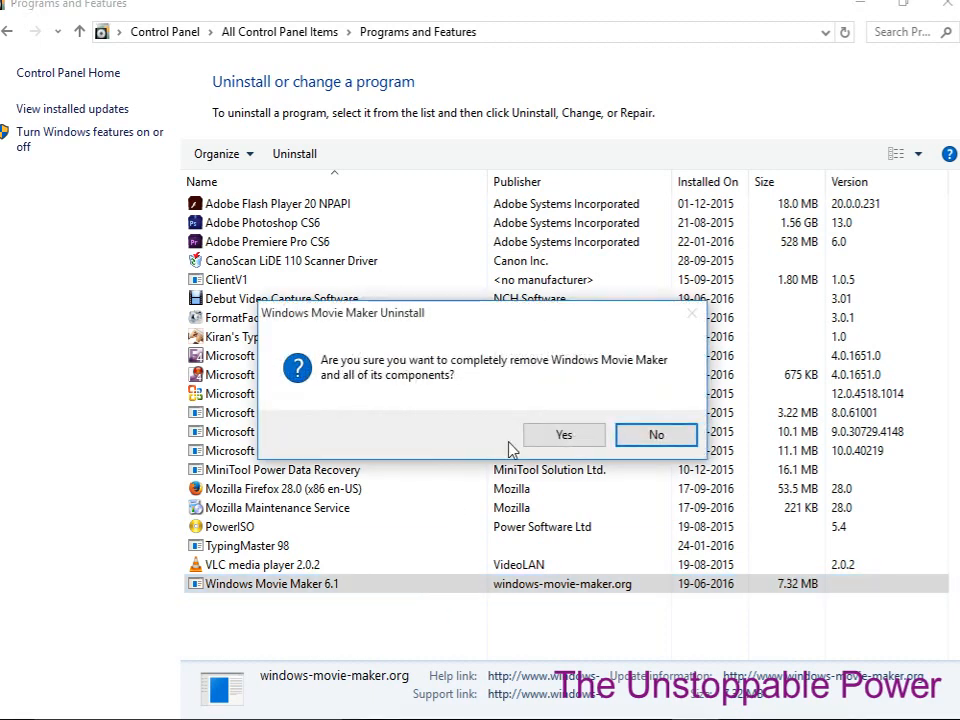
left_click(562, 434)
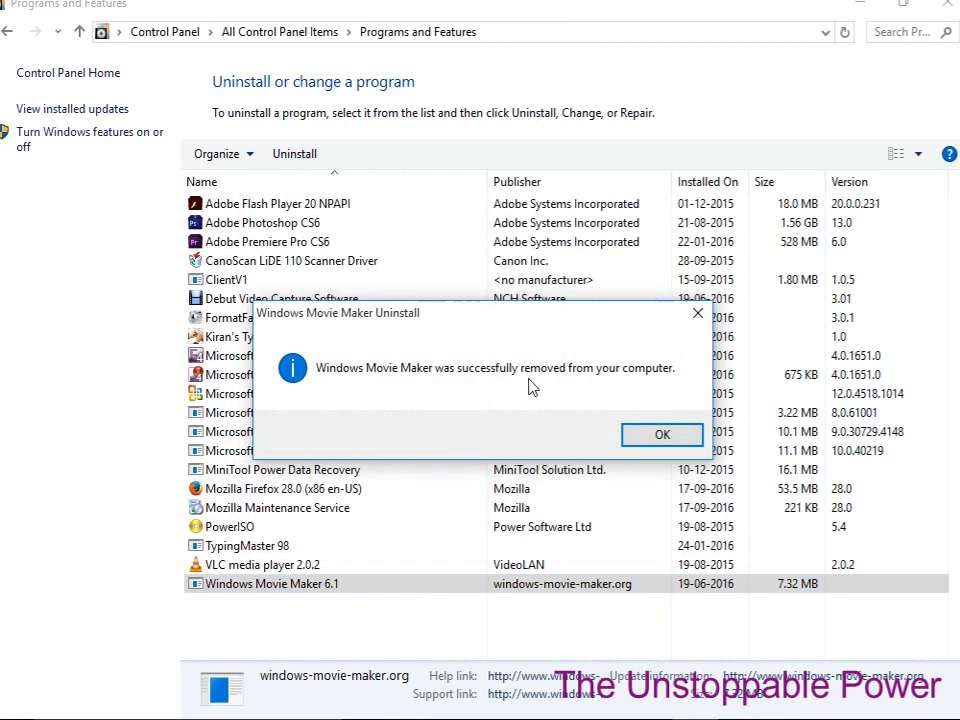
left_click(640, 435)
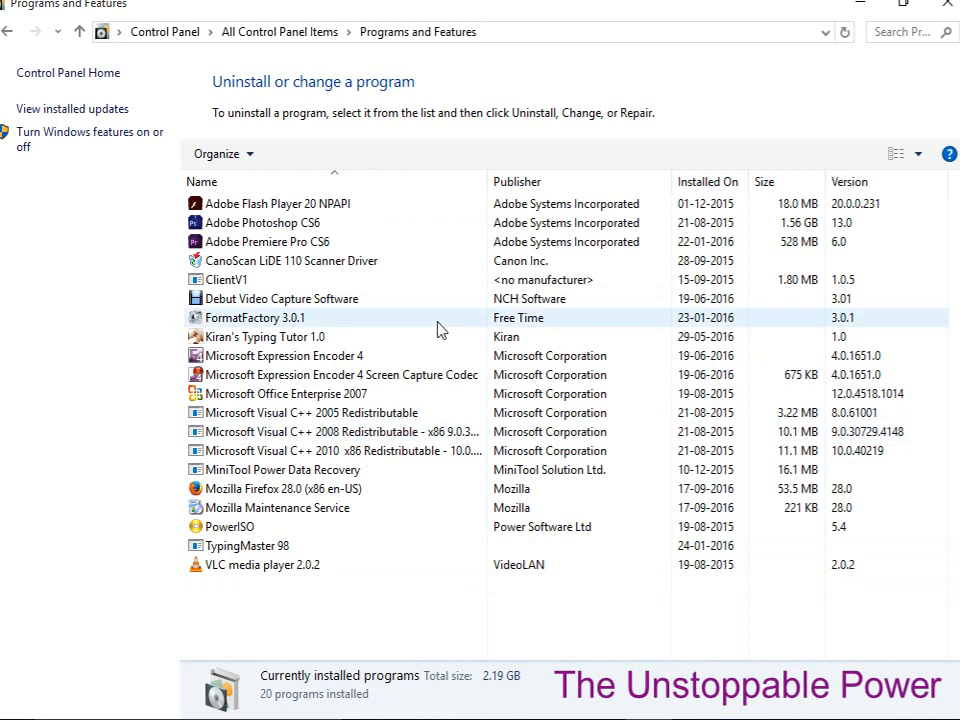
Close Programs and Features and refresh the desktop
left_click(942, 8)
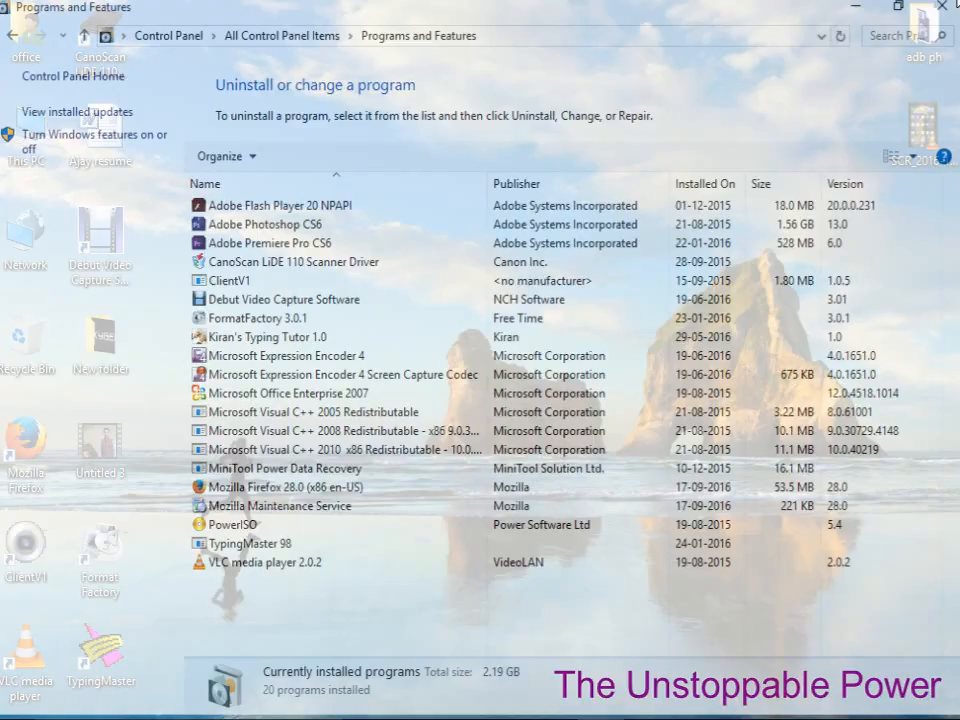
right_click(390, 159)
left_click(458, 213)
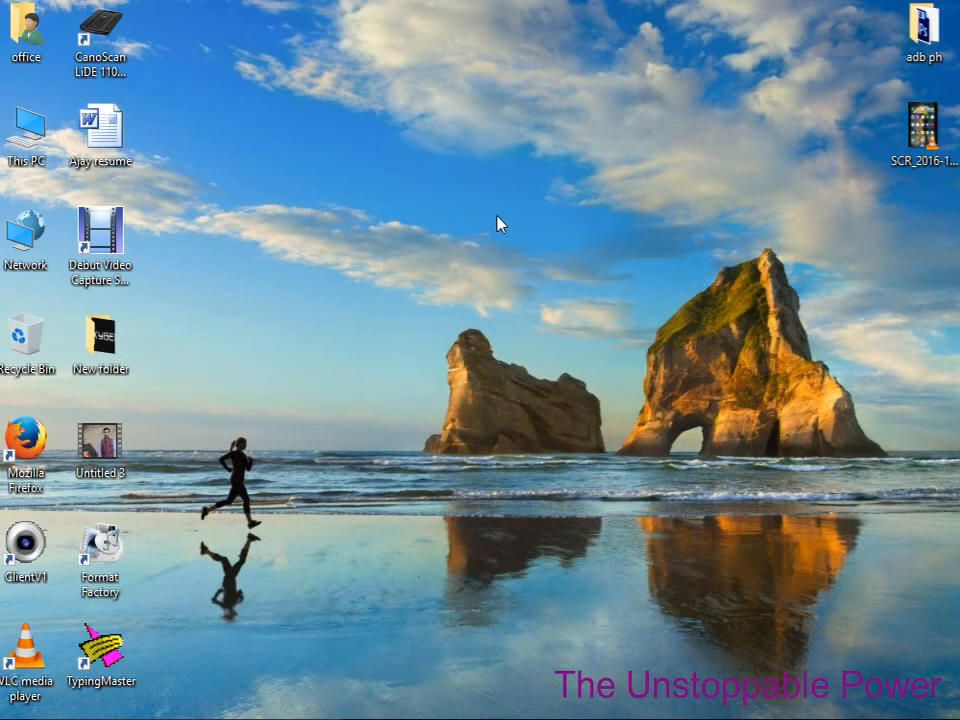